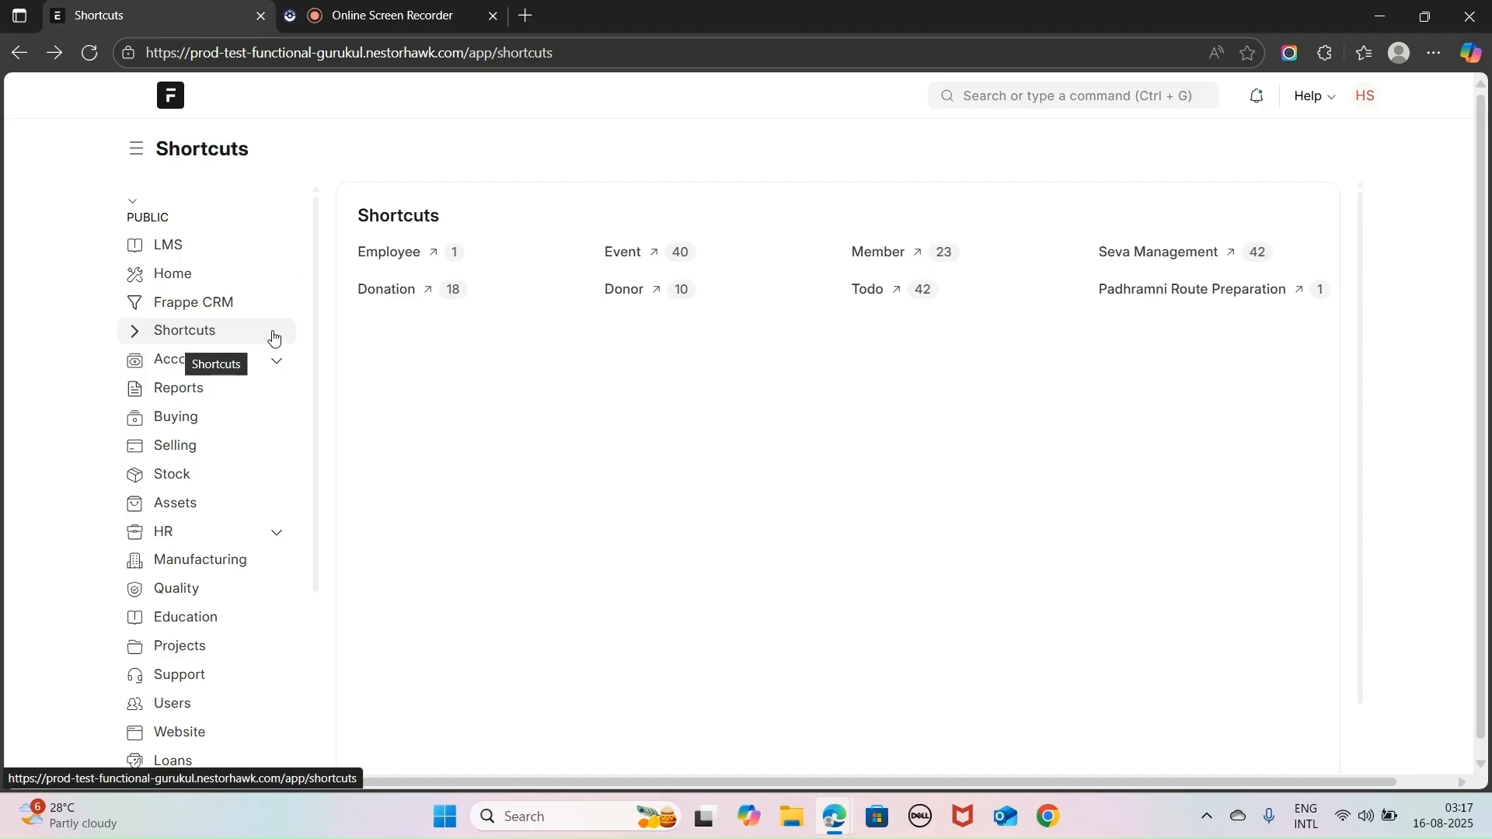
# Start a new employee record and link it to the existing member with that member's ID
pyautogui.click(415, 262)
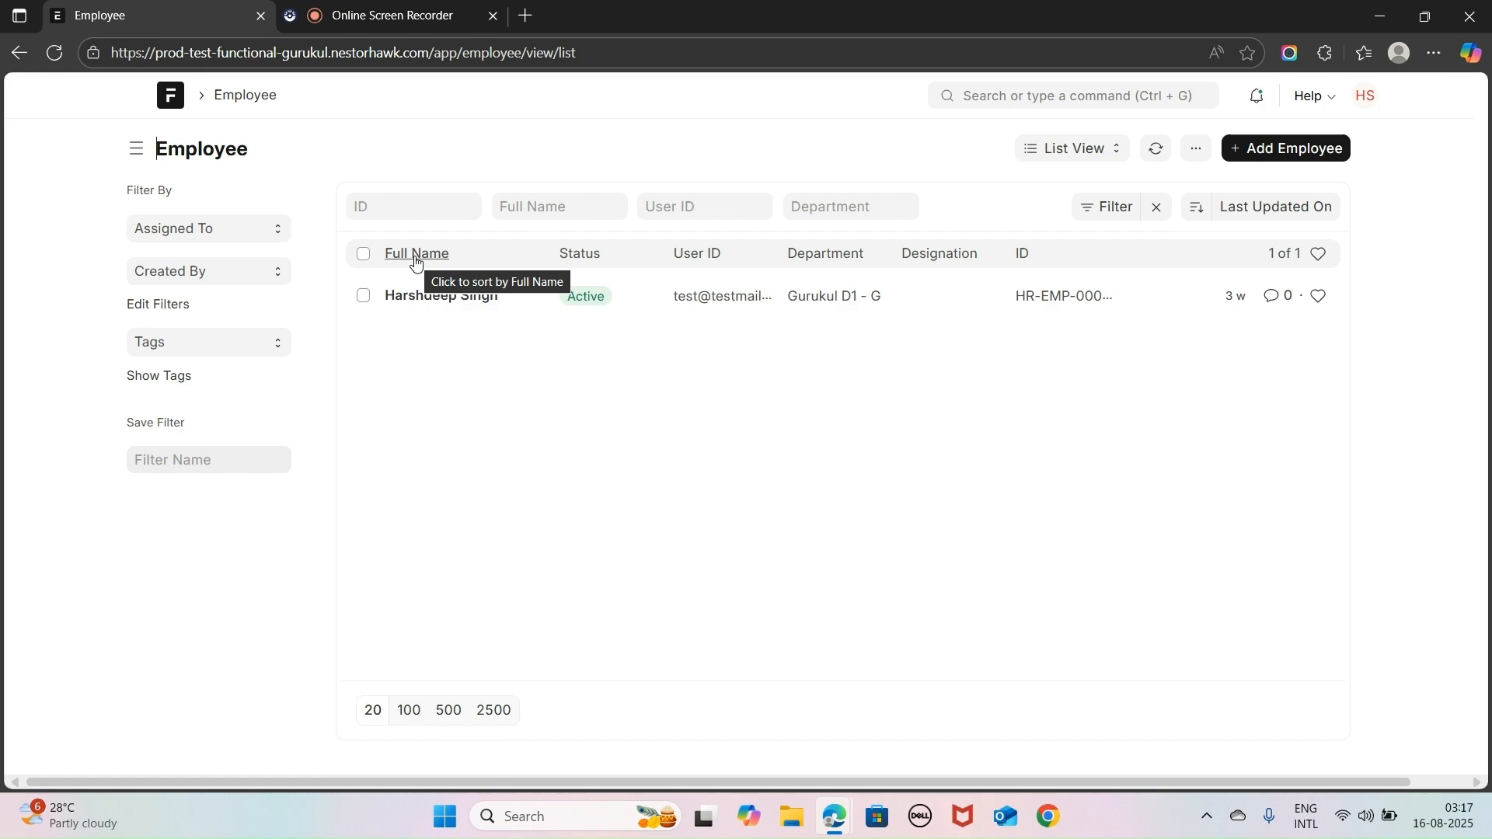
pyautogui.click(1305, 159)
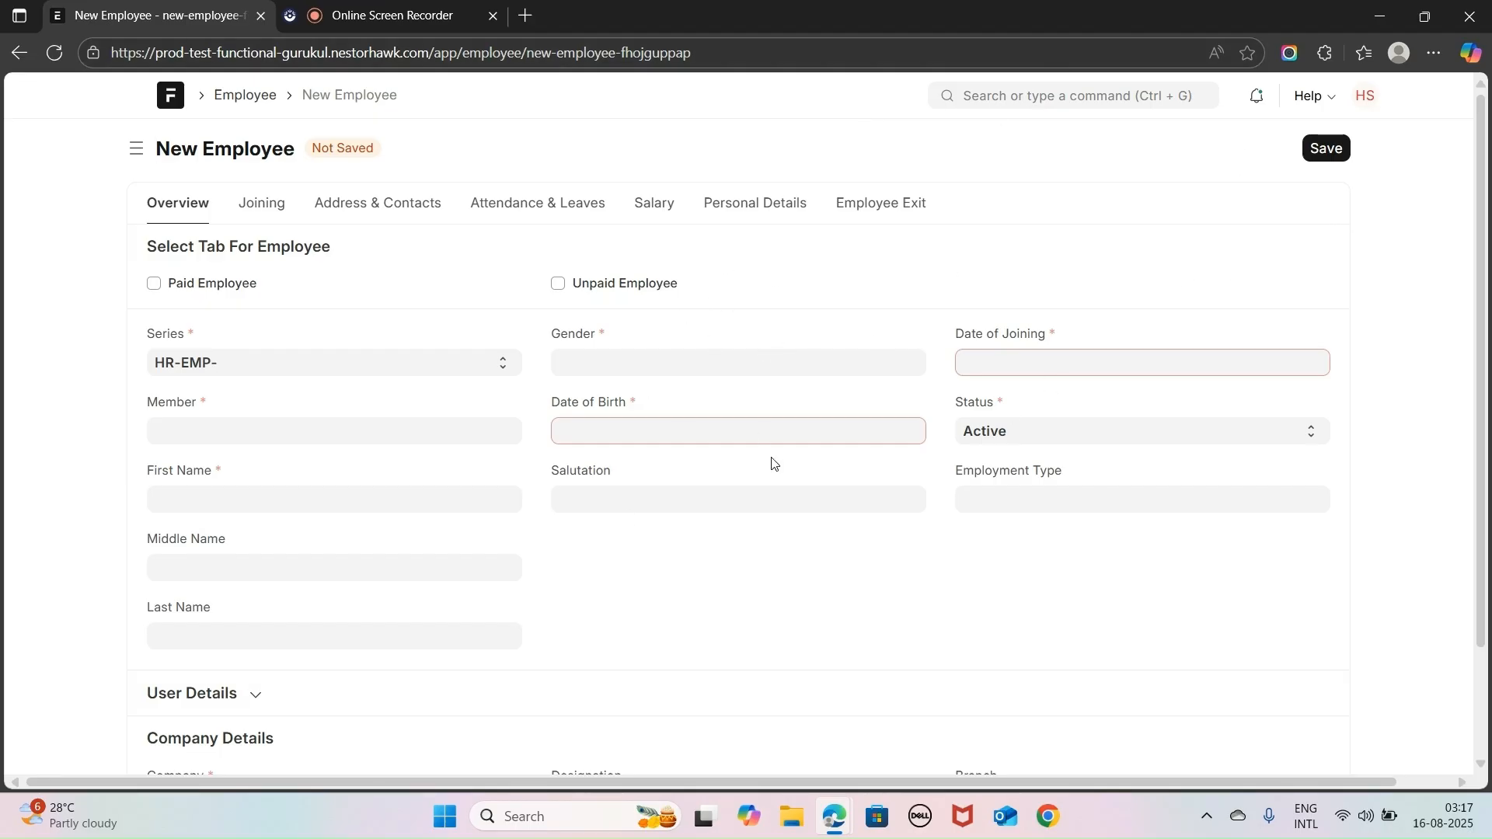
pyautogui.click(269, 429)
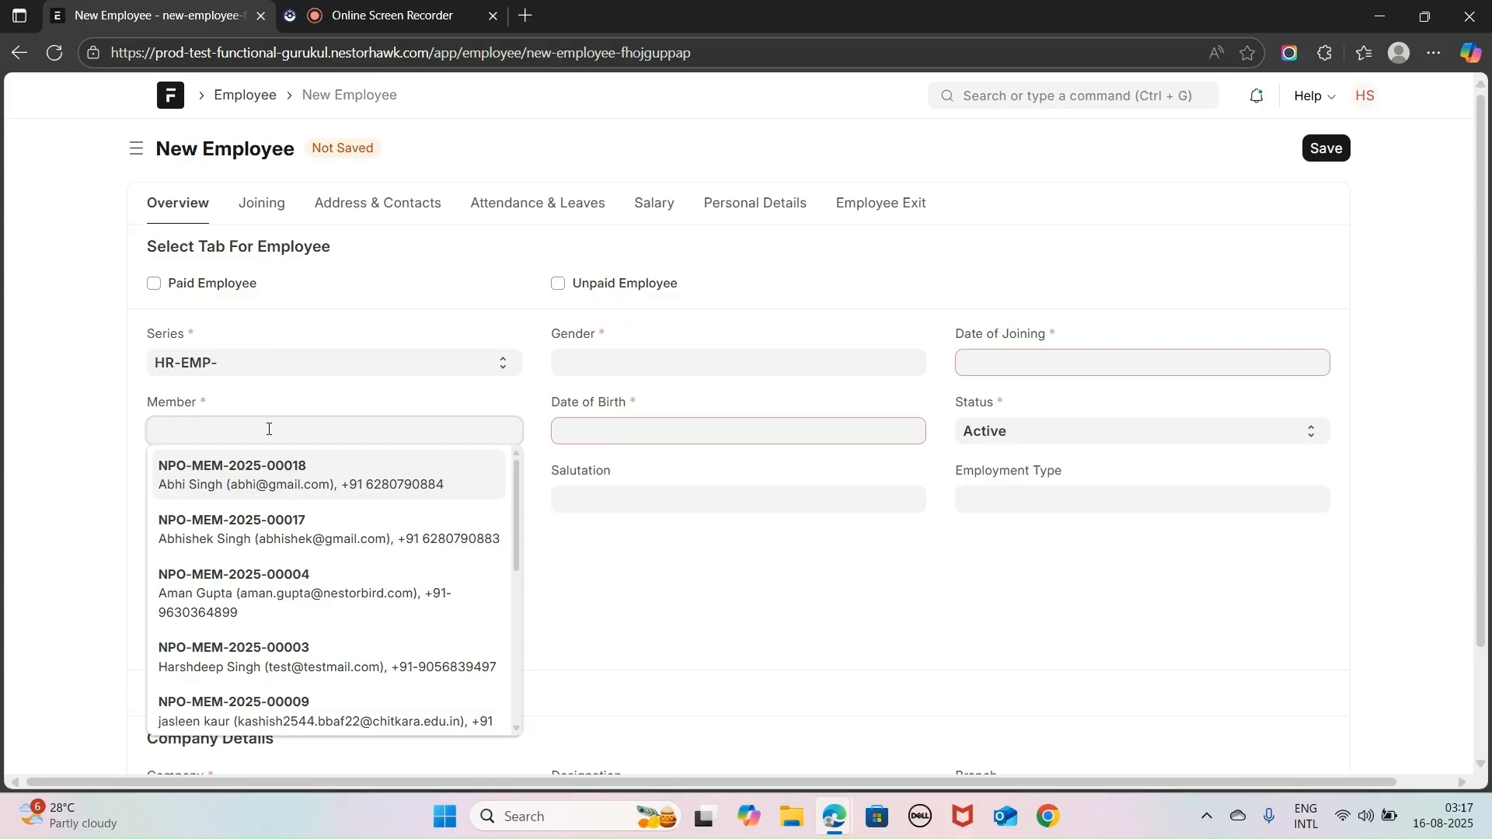
pyautogui.write('kar')
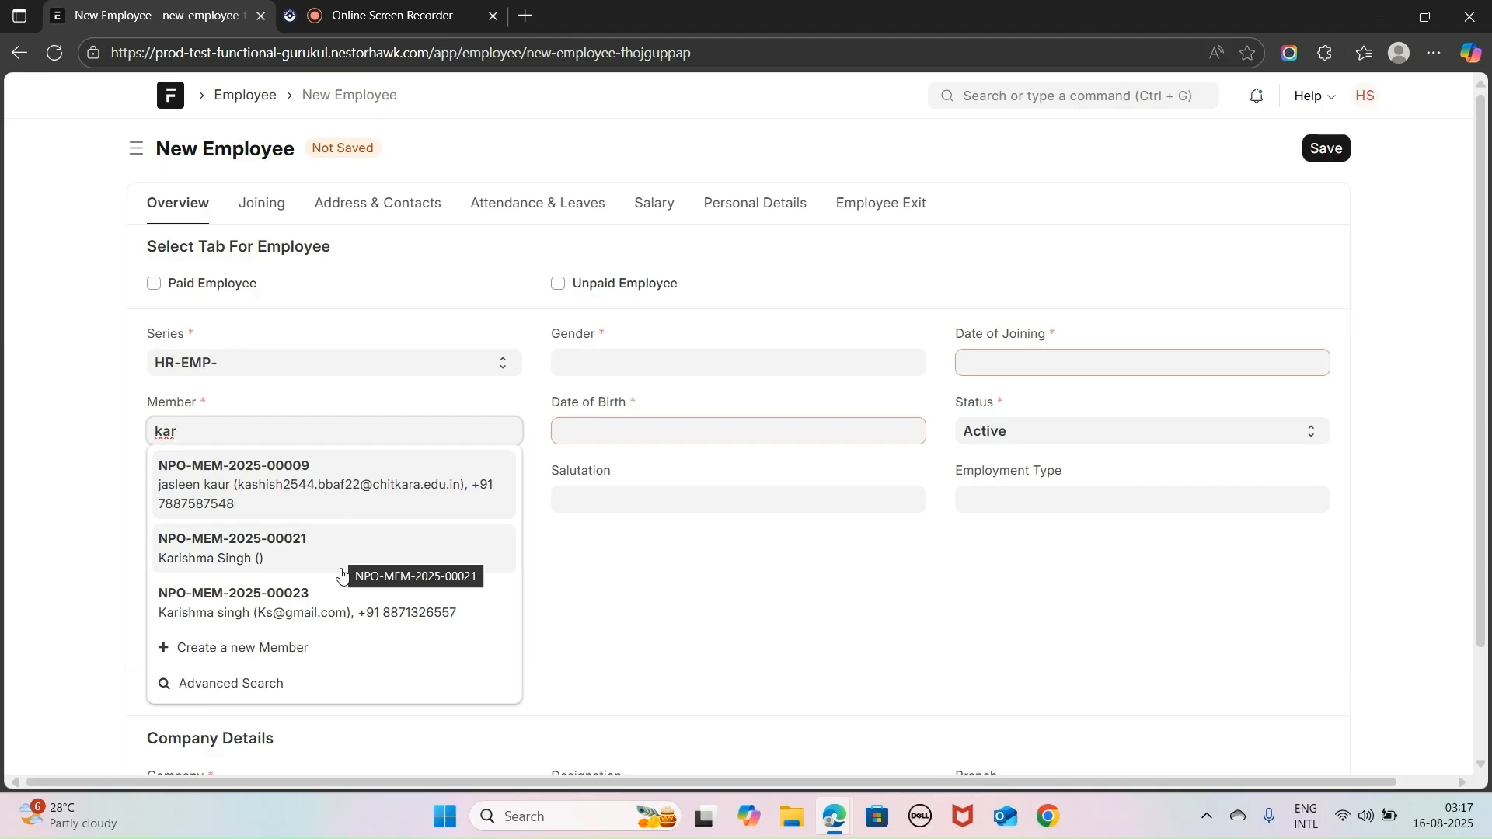
pyautogui.click(354, 604)
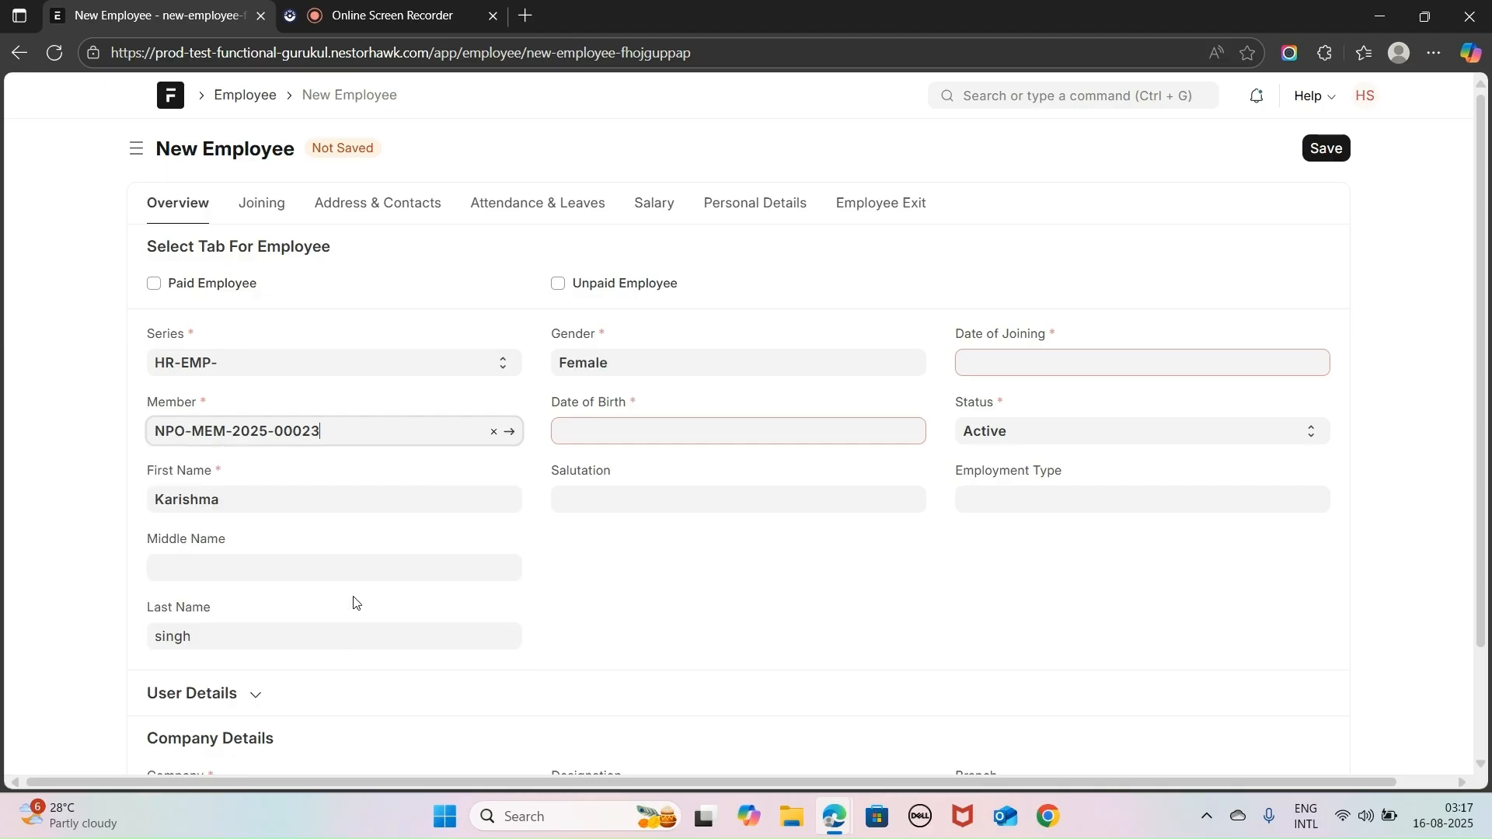
pyautogui.click(673, 596)
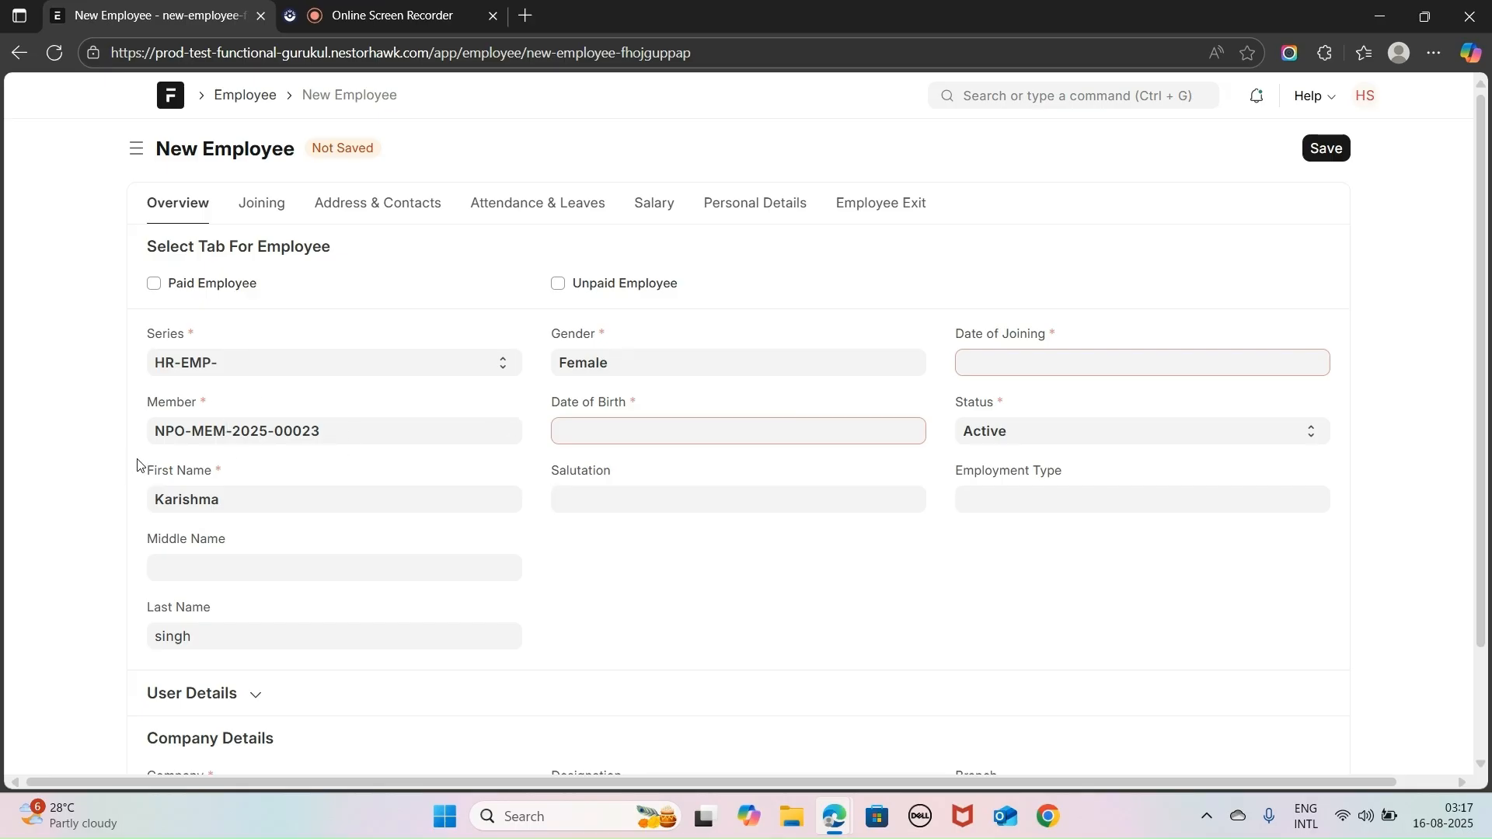
# Enter the employee's date of birth and set the Date of Joining to 01-07-2025
pyautogui.click(614, 432)
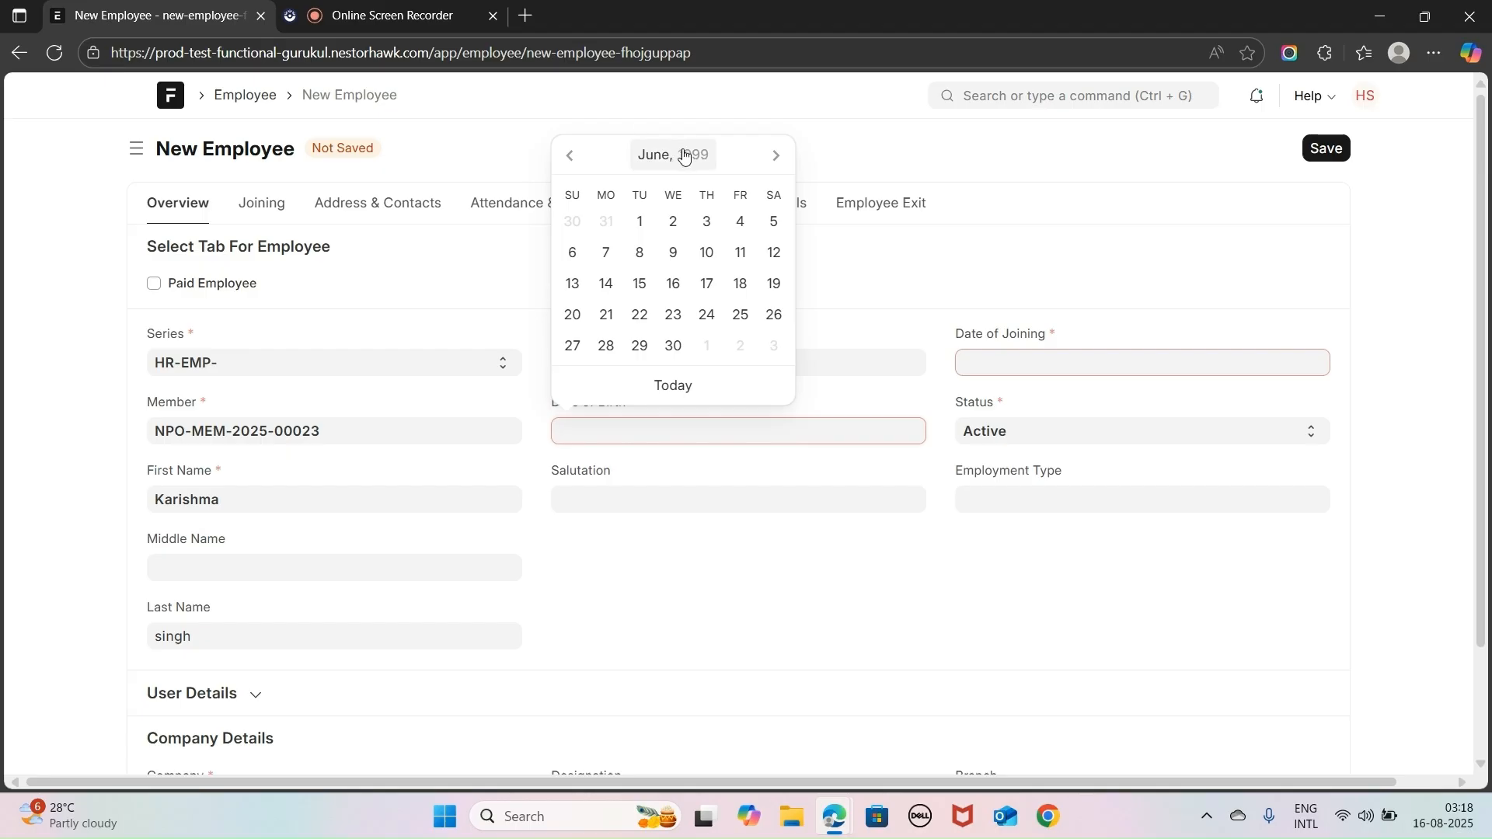
pyautogui.click(640, 223)
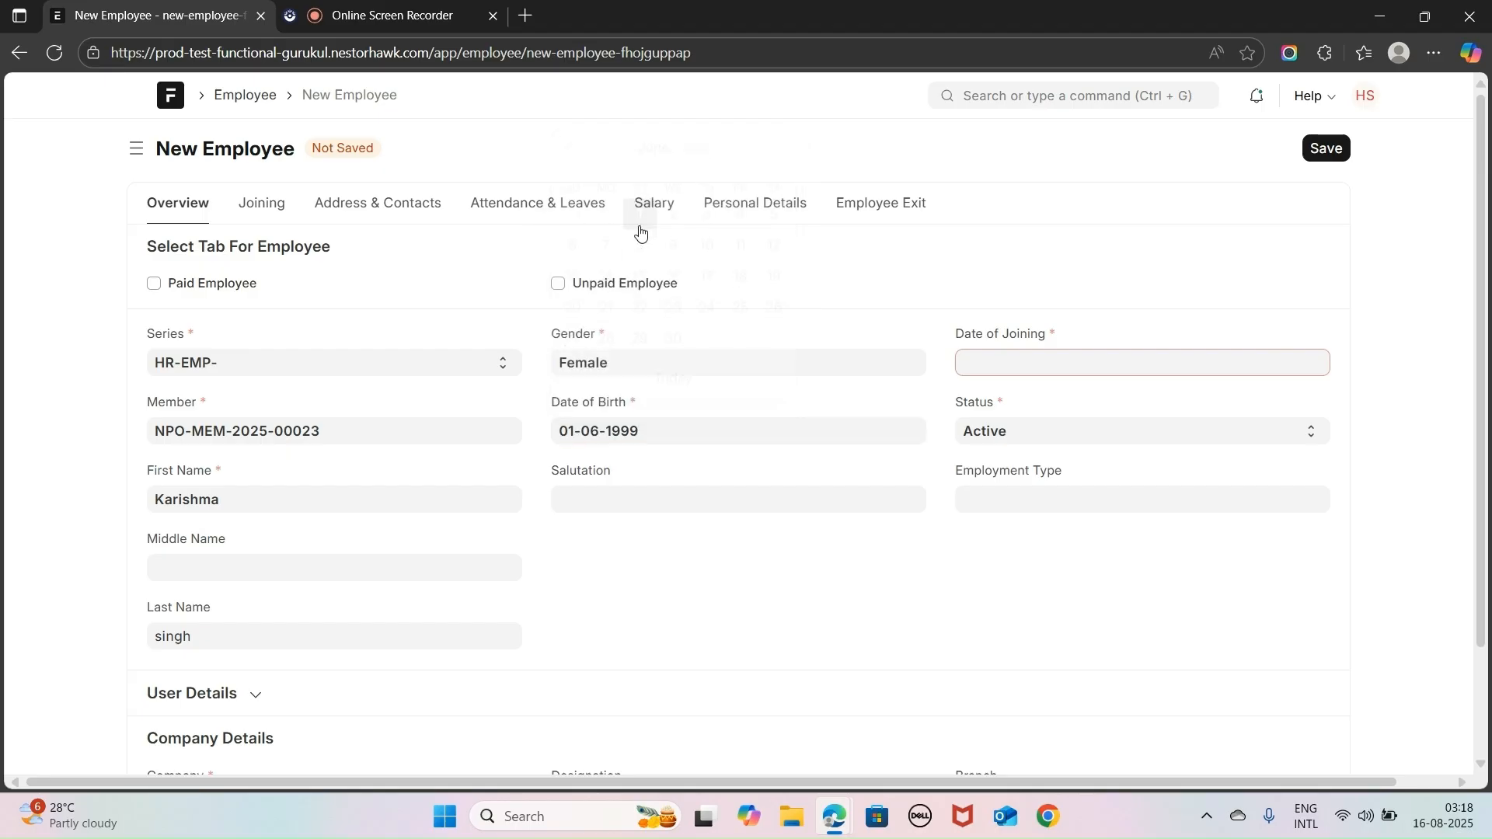
pyautogui.click(1039, 363)
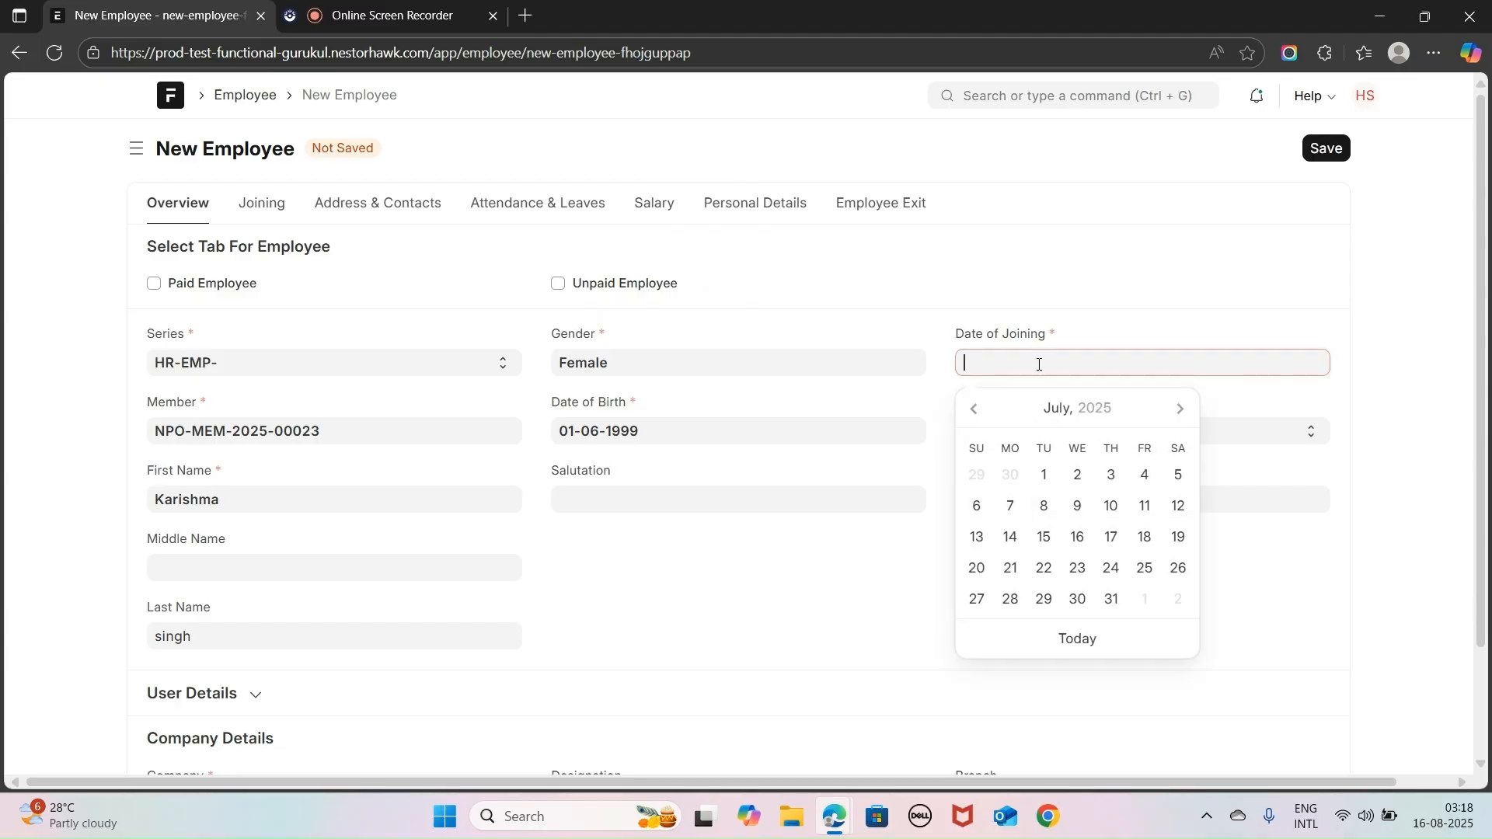
pyautogui.click(1045, 477)
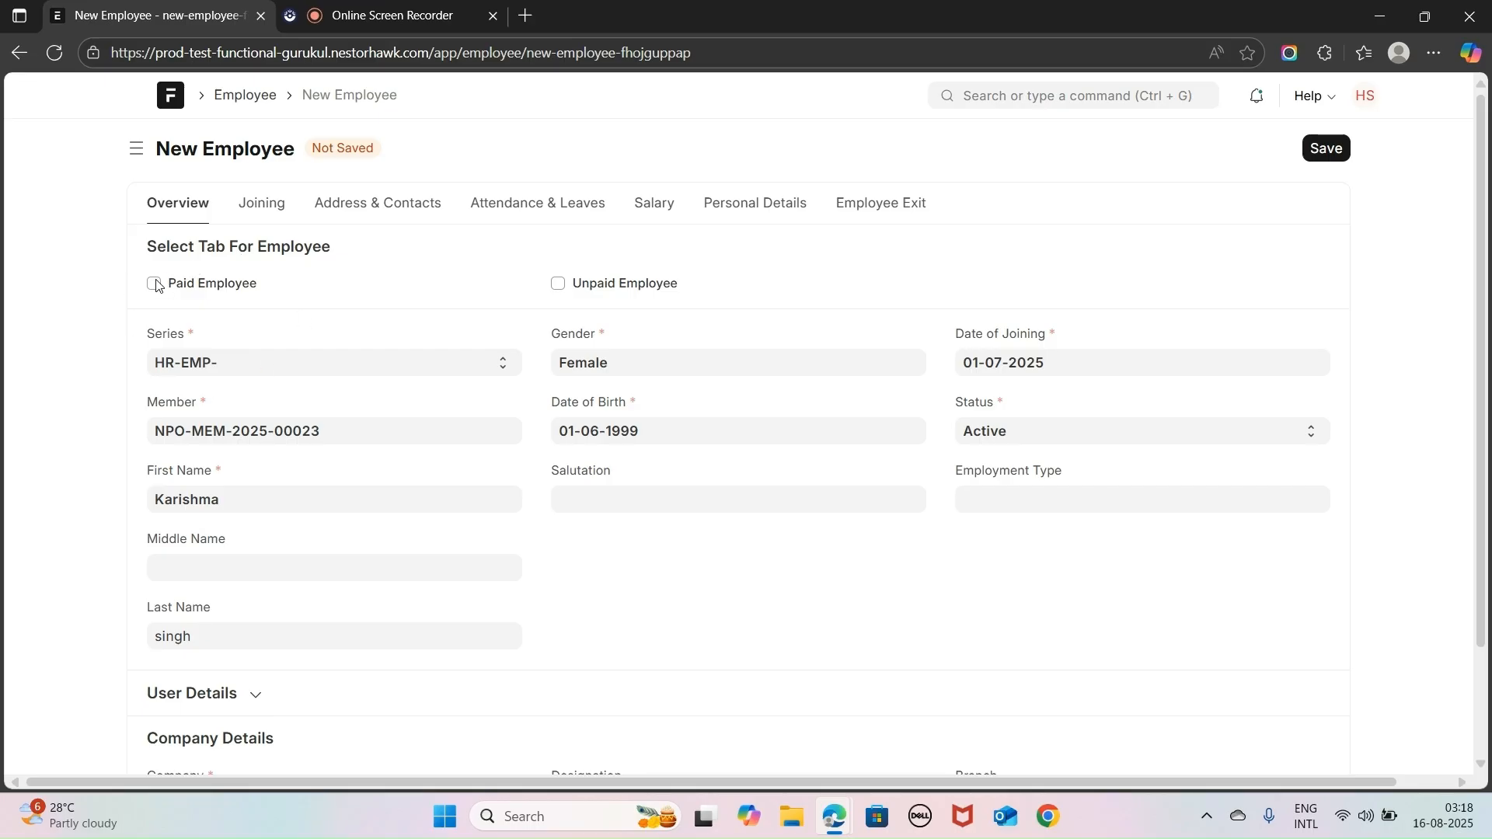
# Mark the record as Unpaid Employee and set the employee selection to Sevak
pyautogui.click(558, 285)
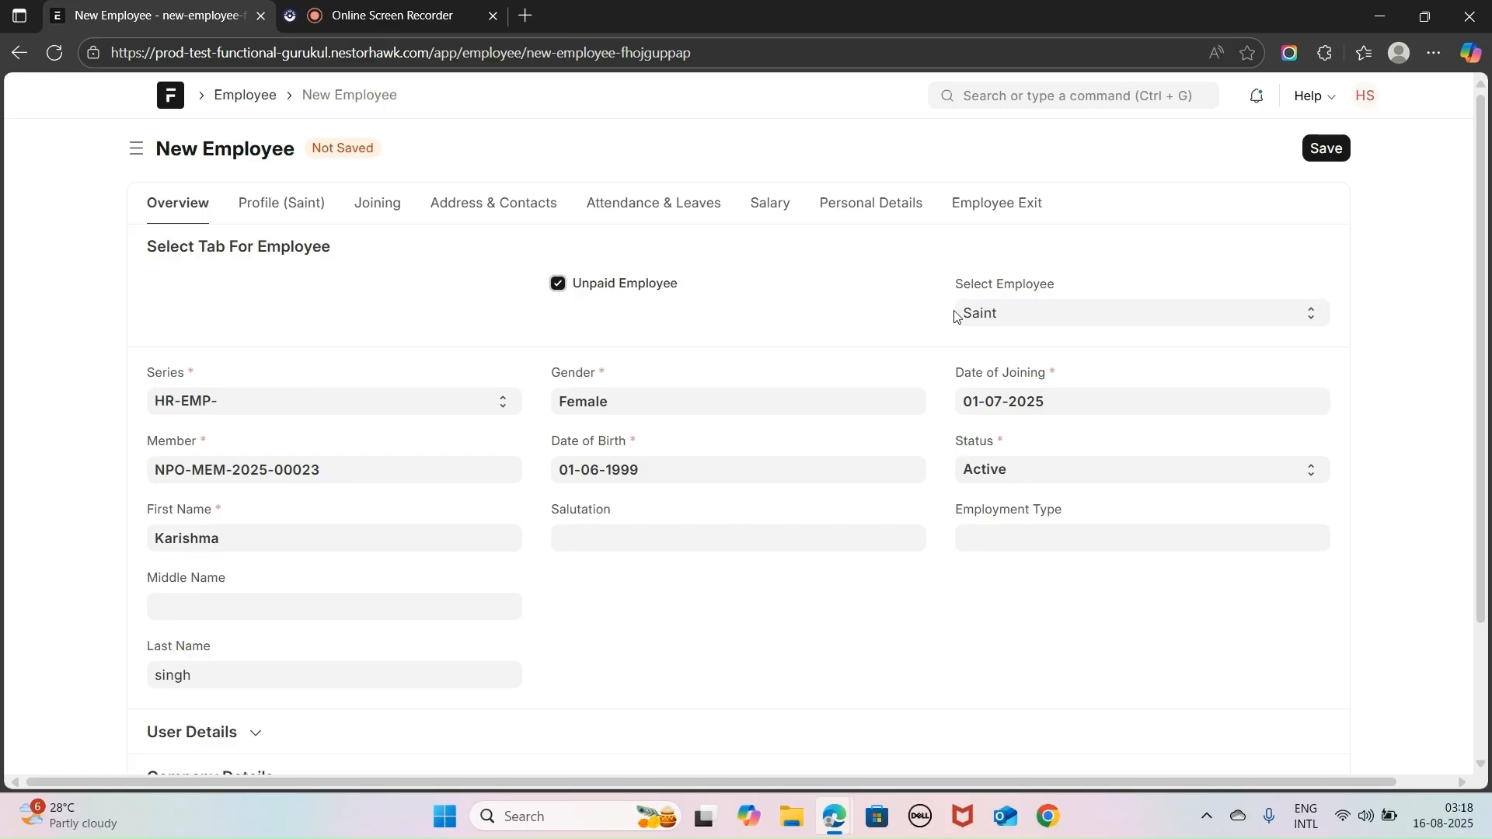
pyautogui.click(1015, 320)
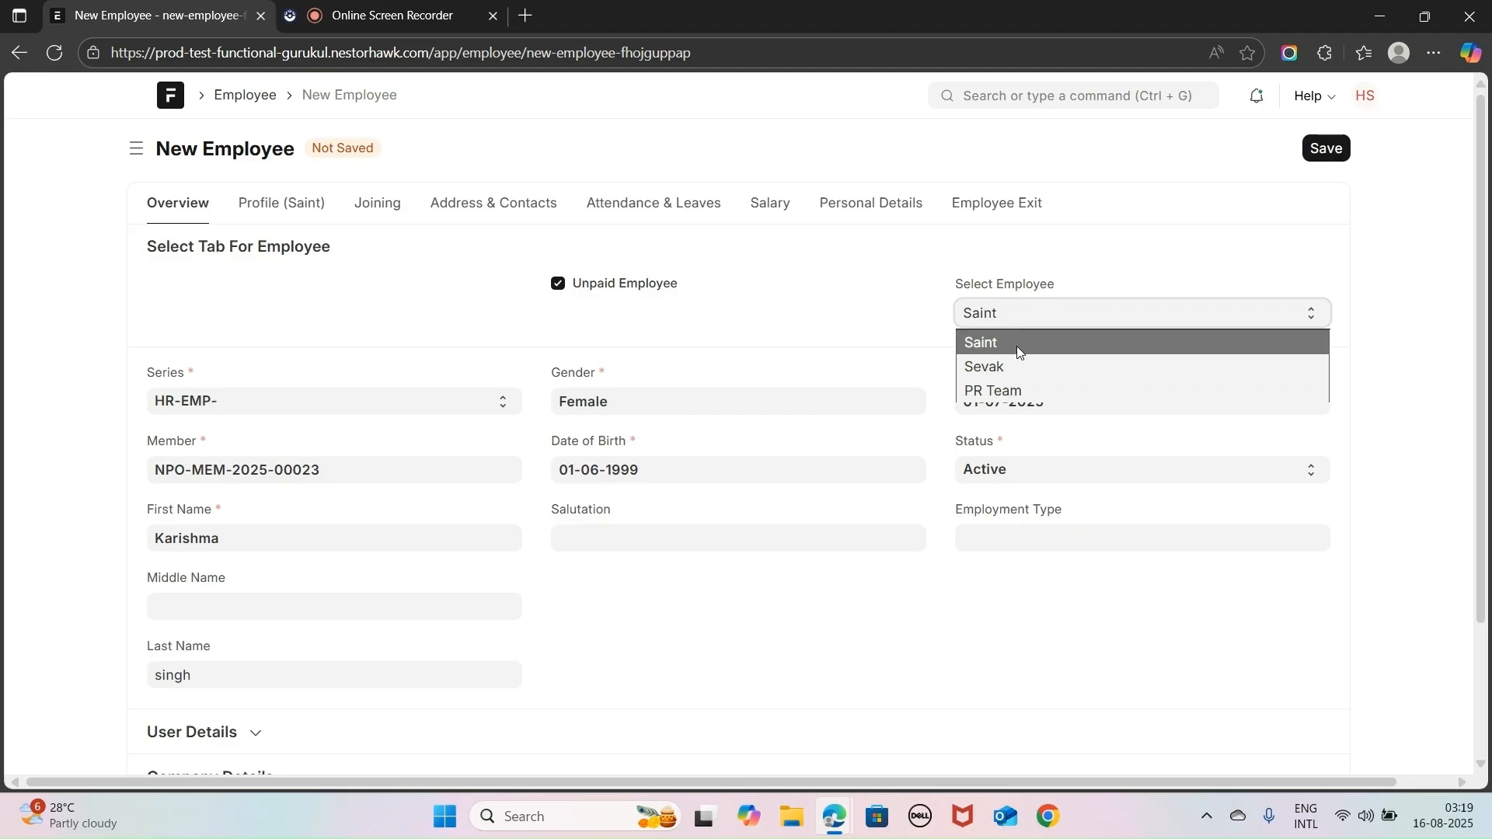
pyautogui.click(1017, 366)
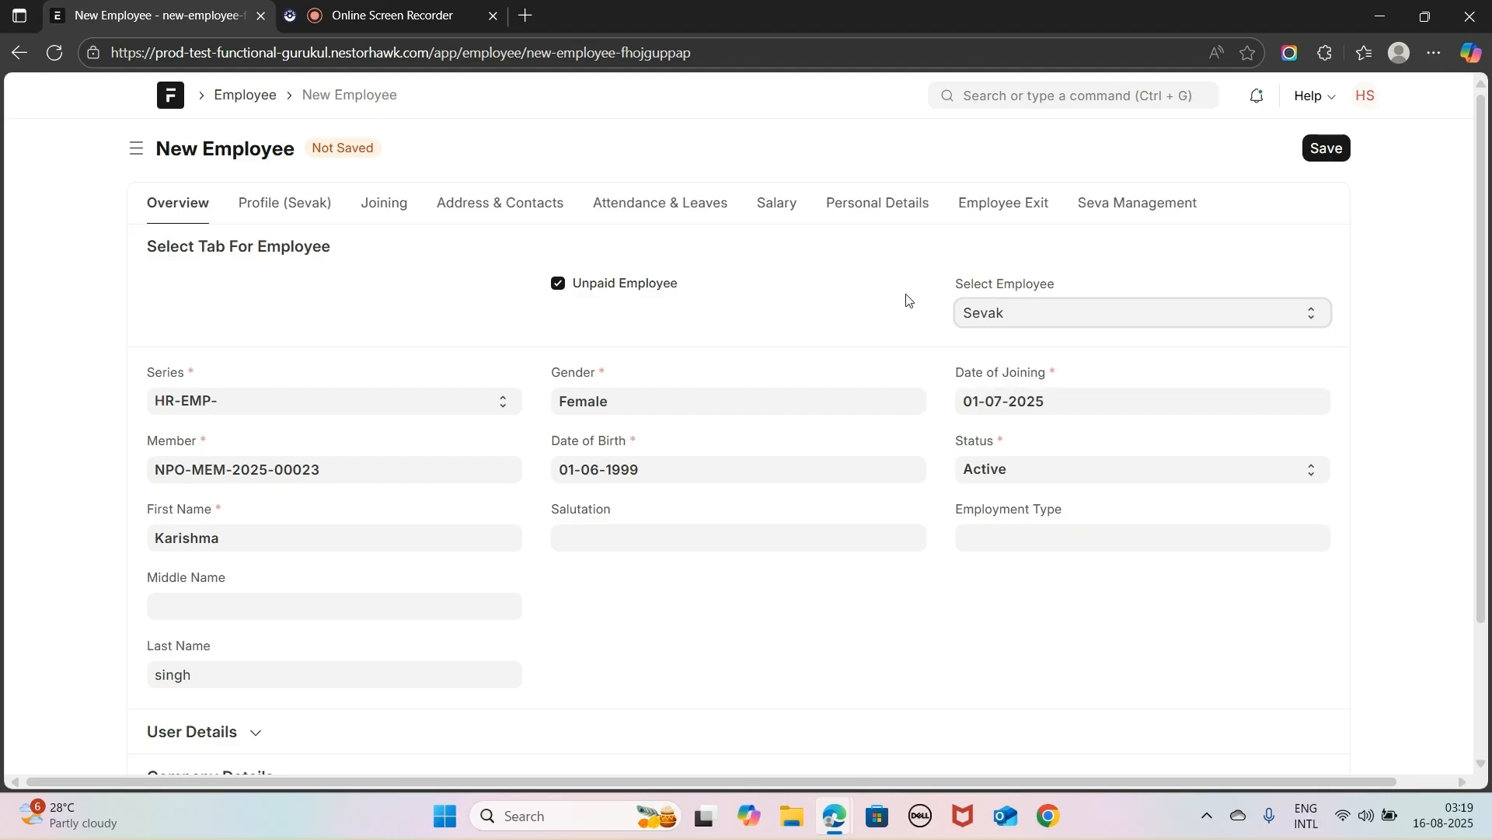
# Review the rest of the employee's overview, including the expanded User Details and the Company Details
pyautogui.scroll(-2, 907, 300)
pyautogui.scroll(-1, 907, 296)
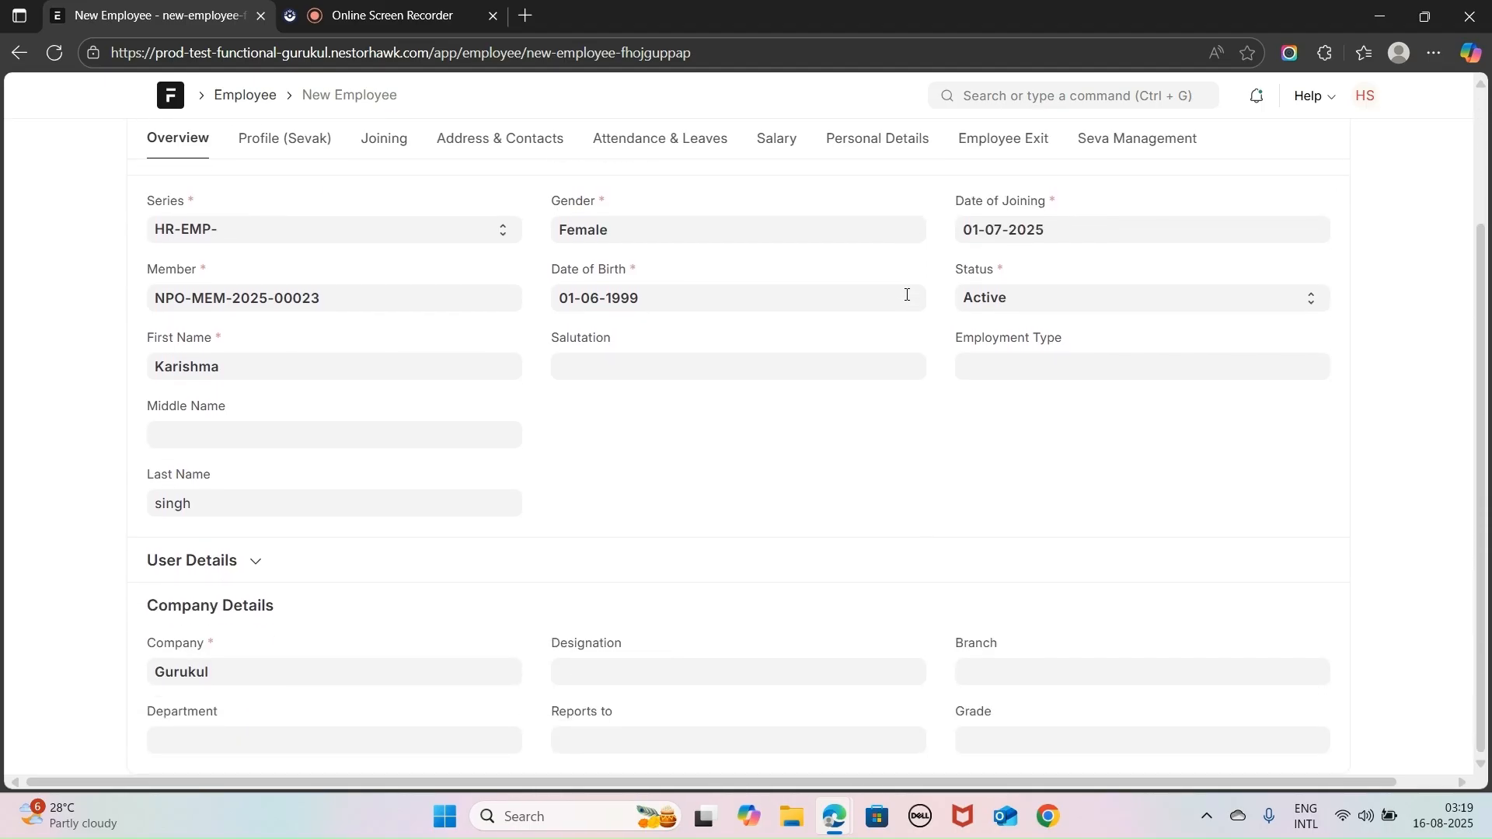
pyautogui.scroll(-1, 907, 295)
pyautogui.click(256, 561)
pyautogui.scroll(-2, 263, 567)
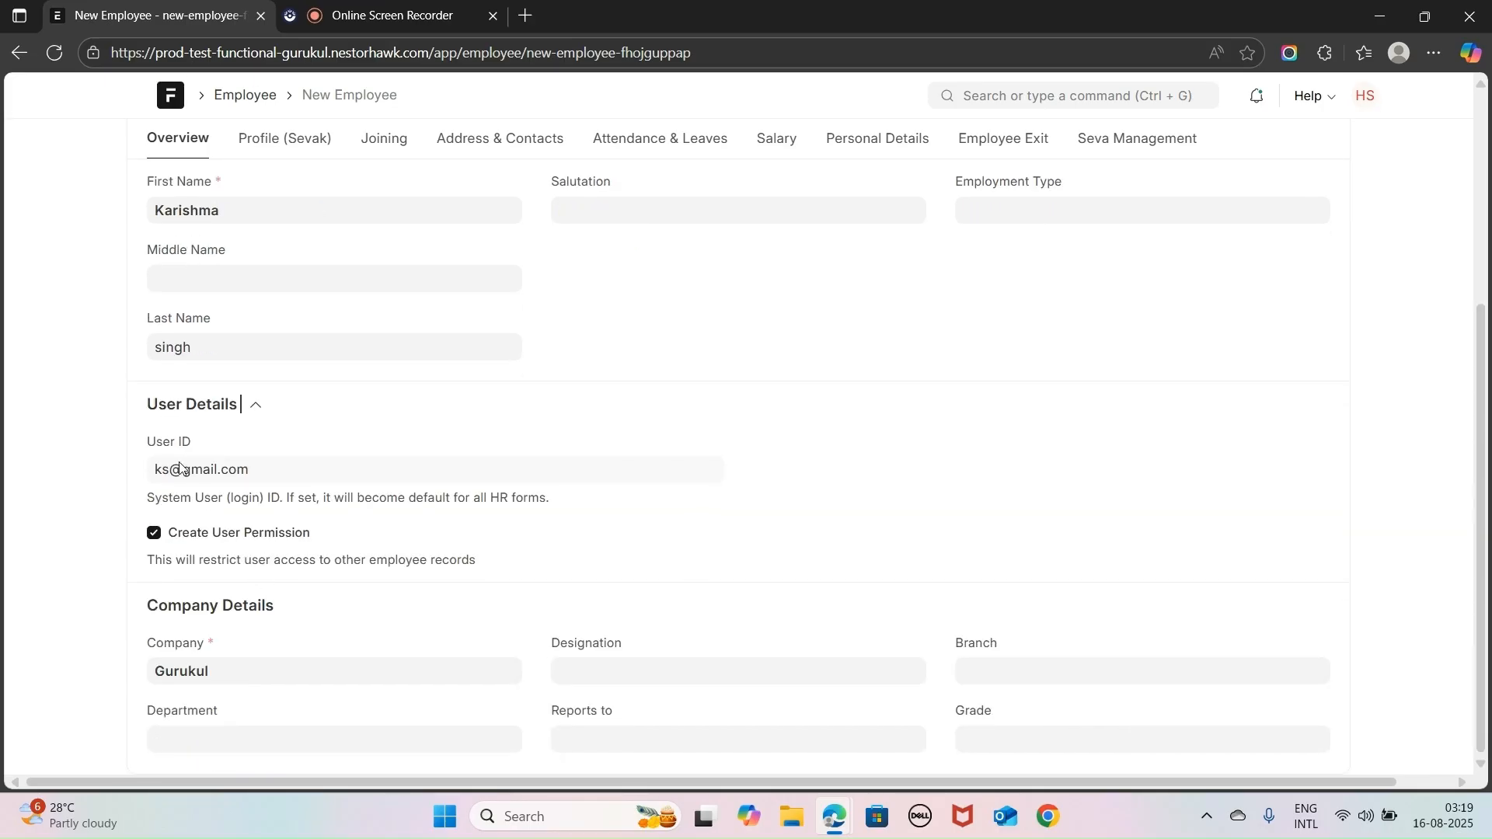
pyautogui.scroll(-1, 391, 497)
pyautogui.scroll(-1, 720, 634)
pyautogui.scroll(5, 721, 633)
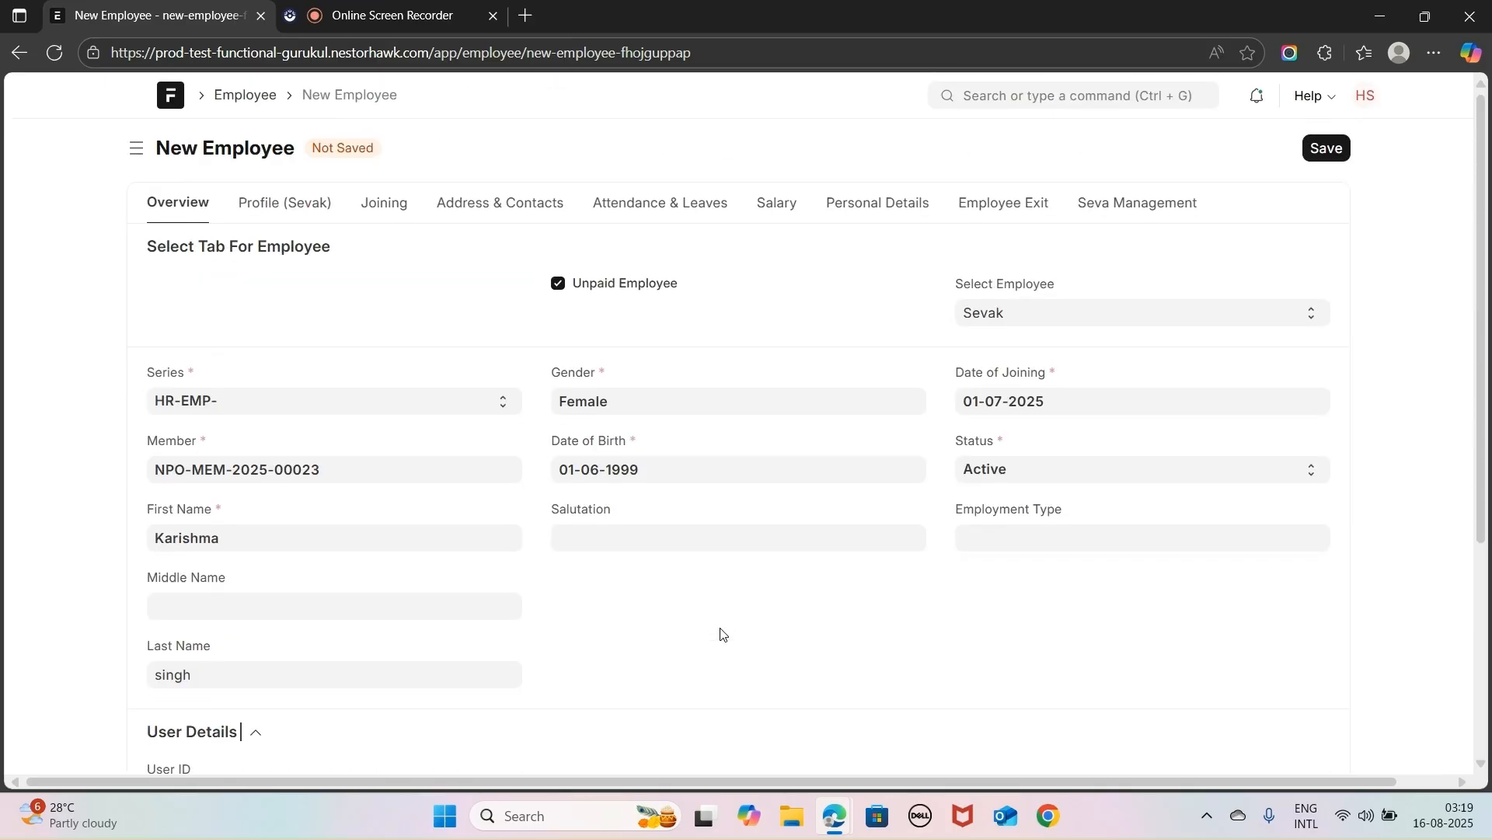
# Examine the employee's Sevak profile, joining, address and contact, attendance, salary, personal and exit fields
pyautogui.click(268, 206)
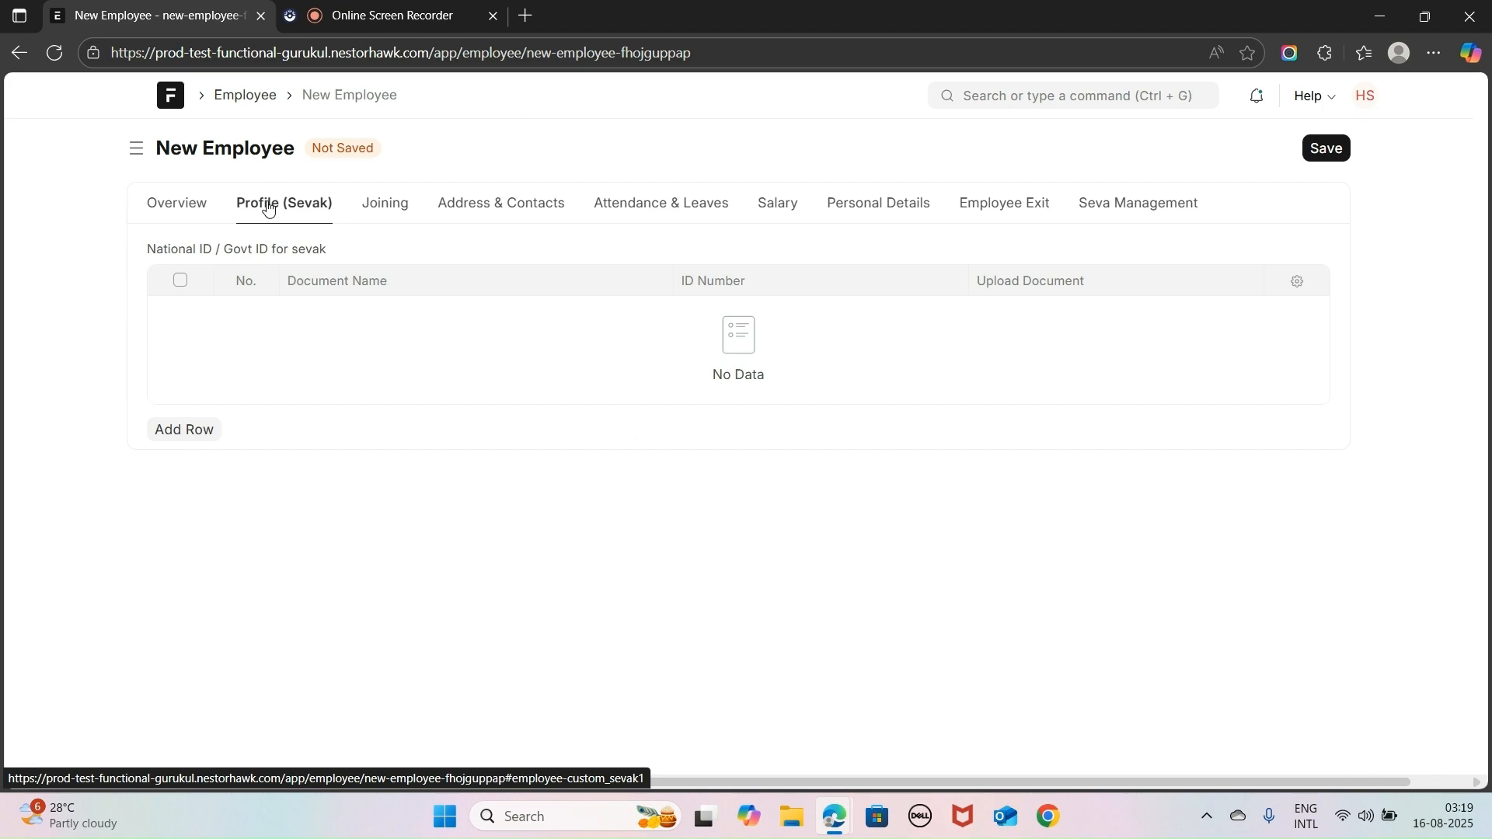
pyautogui.click(380, 205)
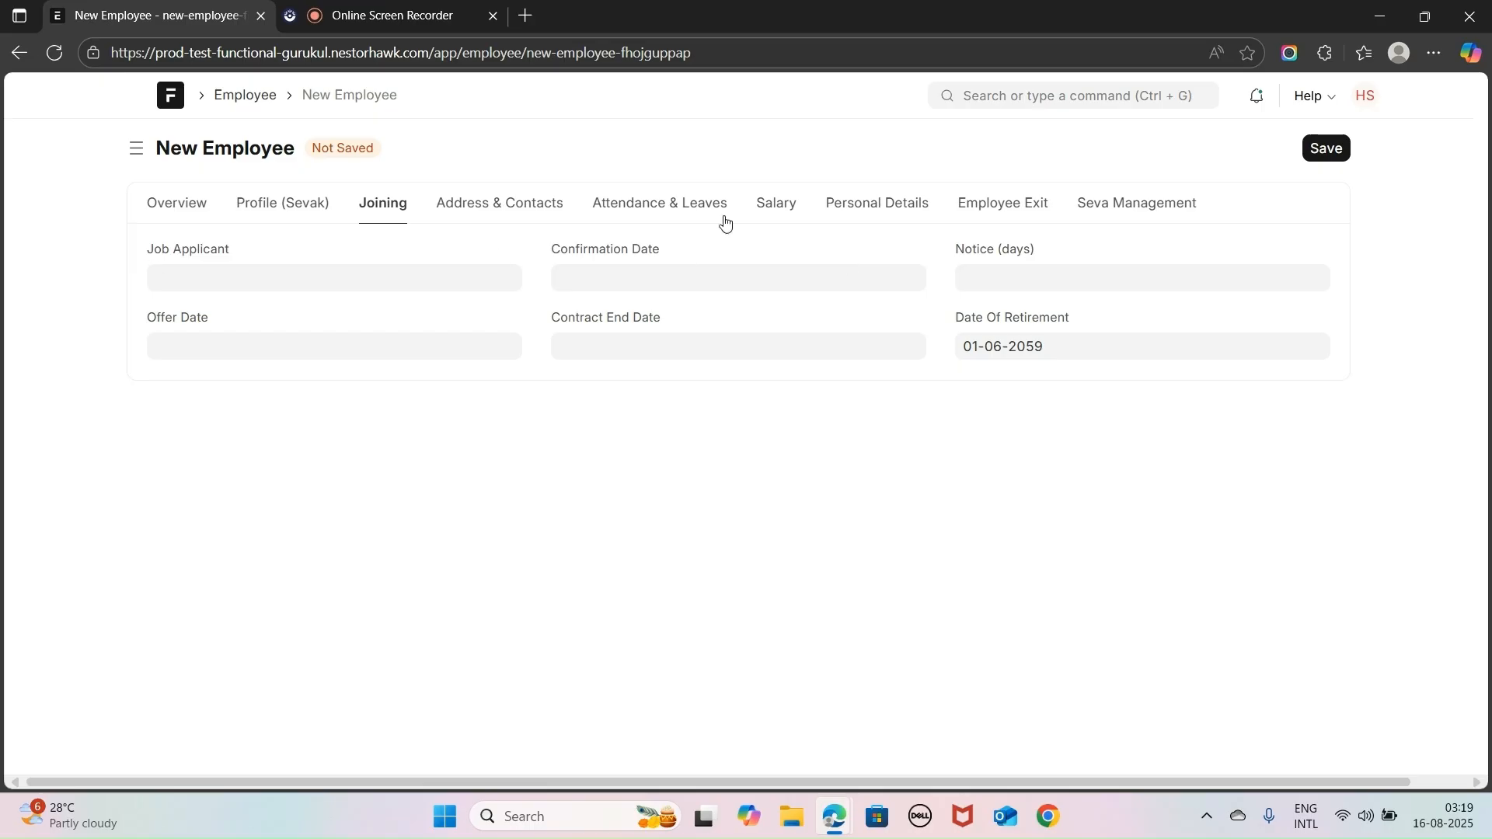
pyautogui.click(485, 207)
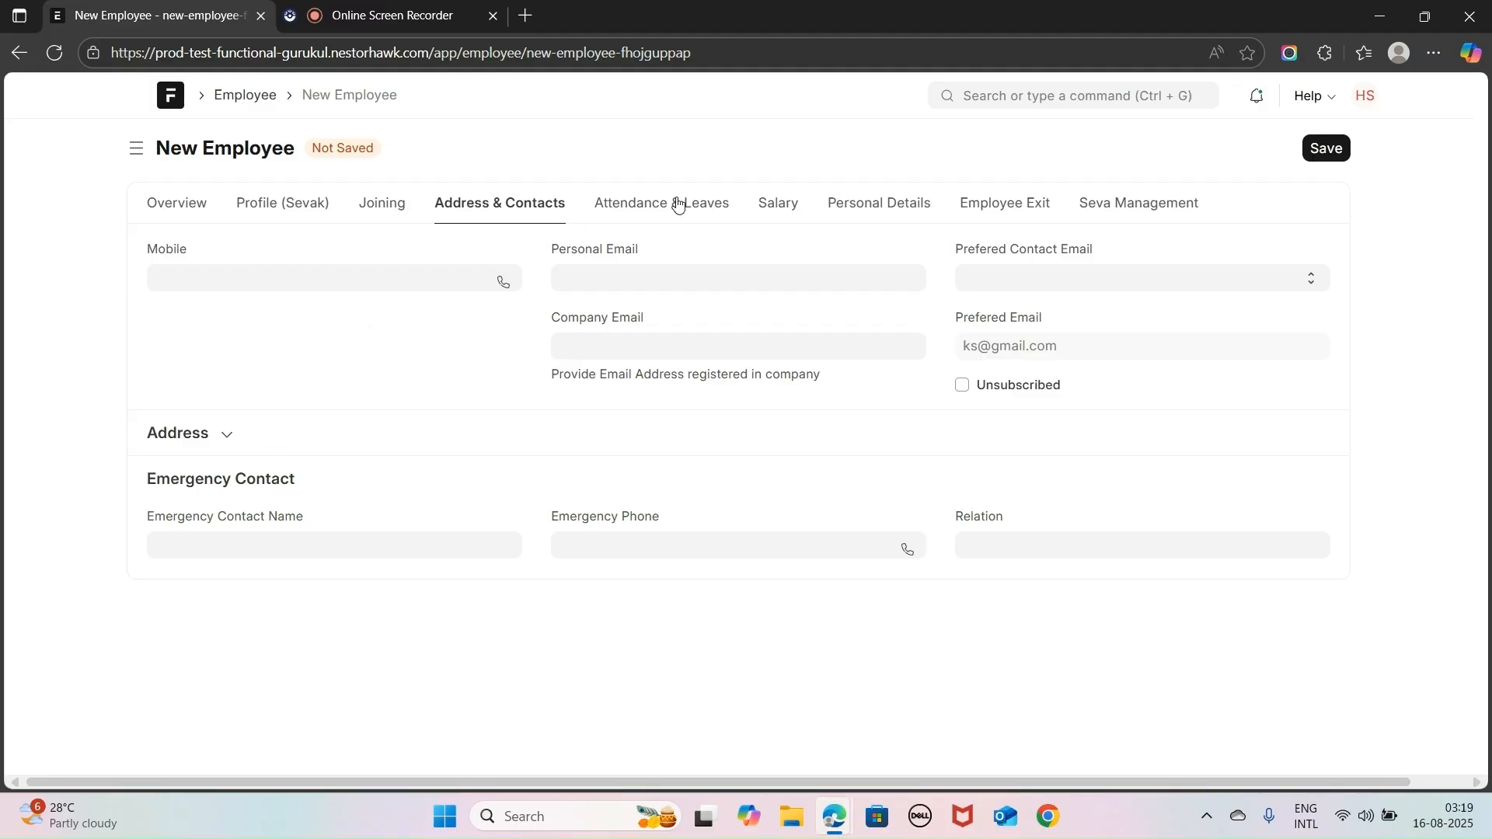
pyautogui.click(225, 435)
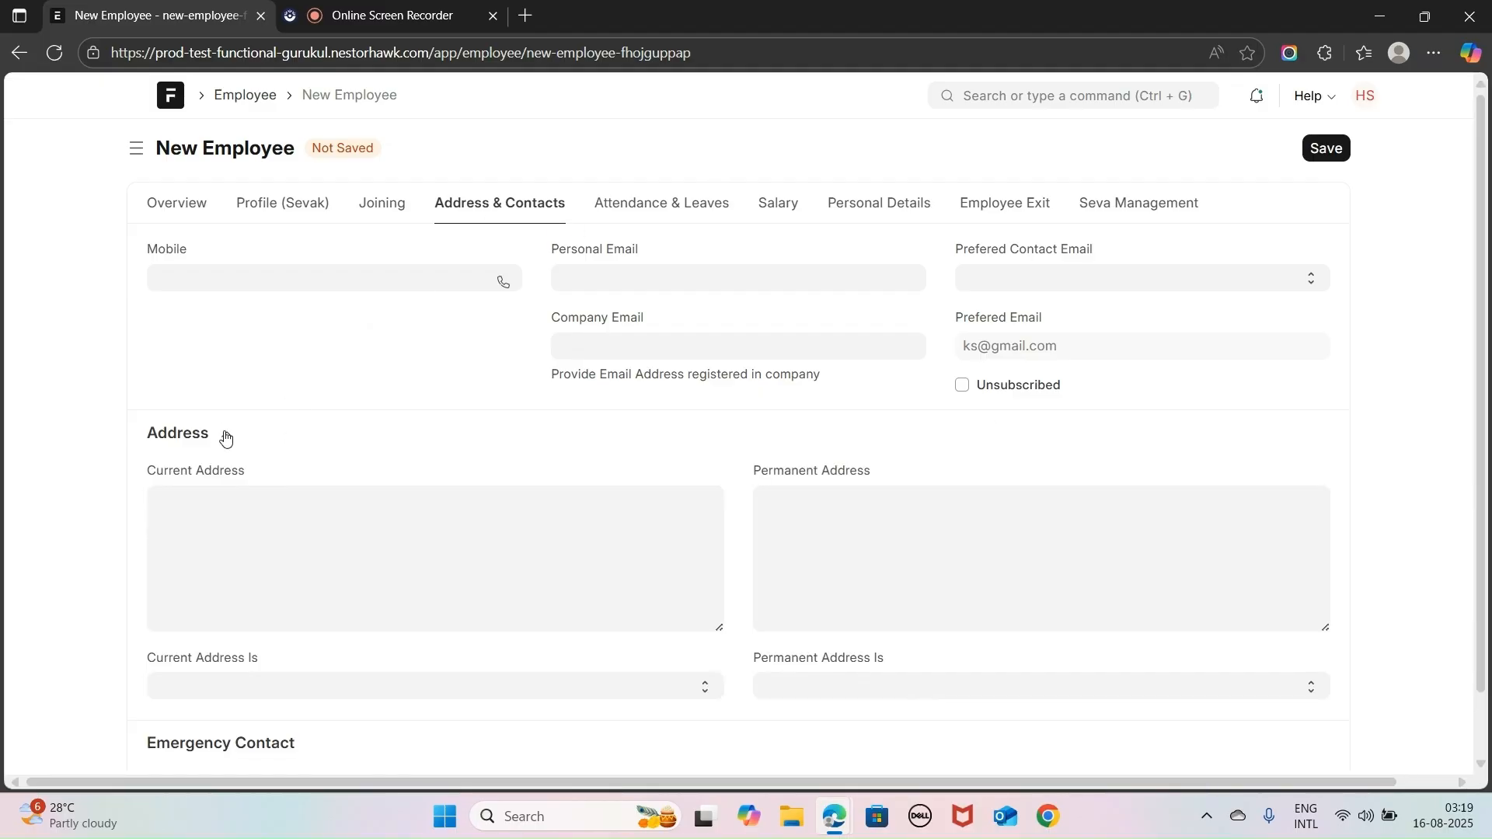
pyautogui.click(225, 436)
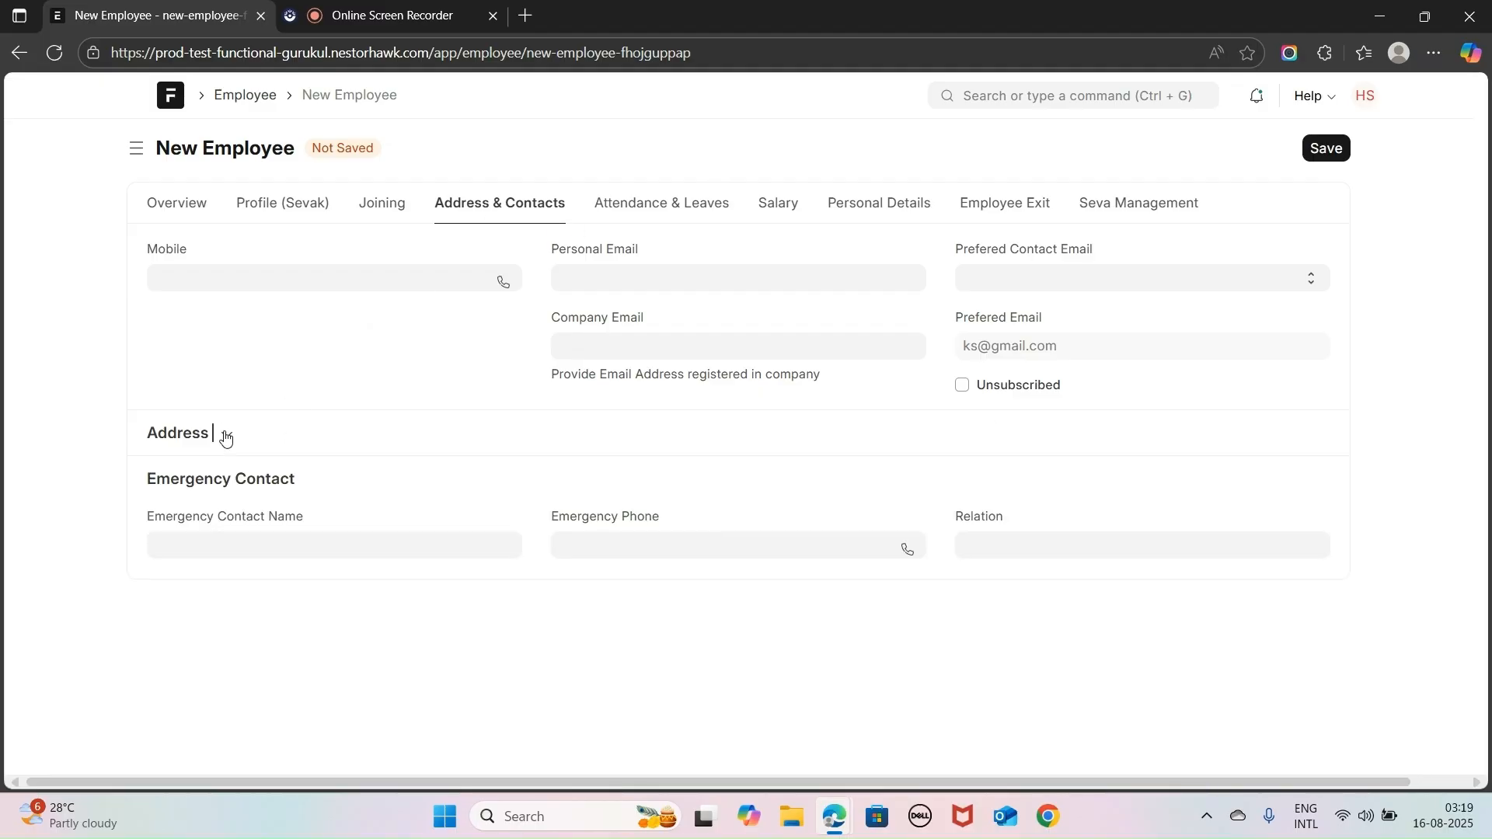
pyautogui.click(697, 204)
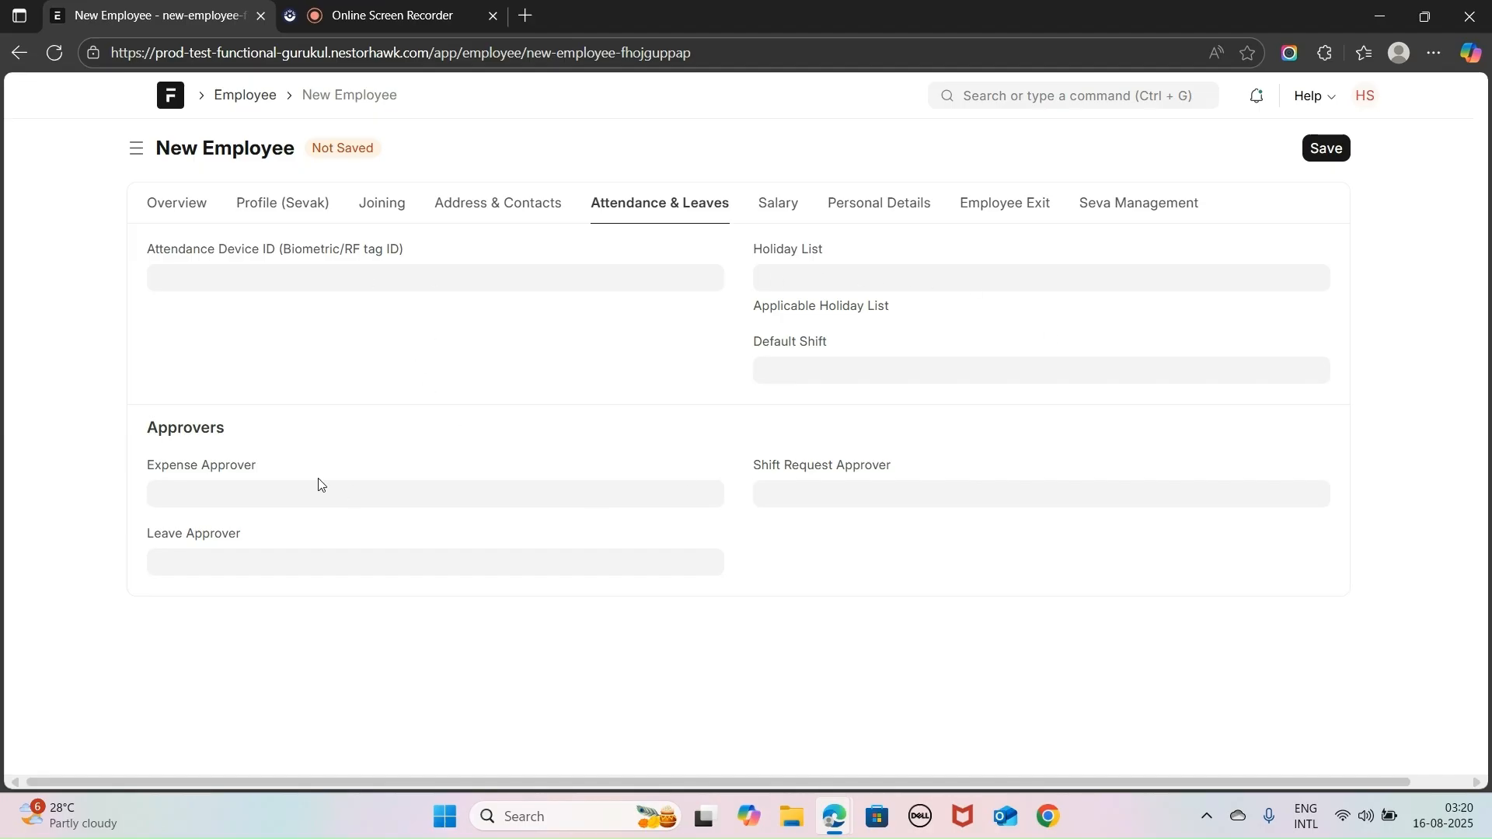
pyautogui.click(771, 208)
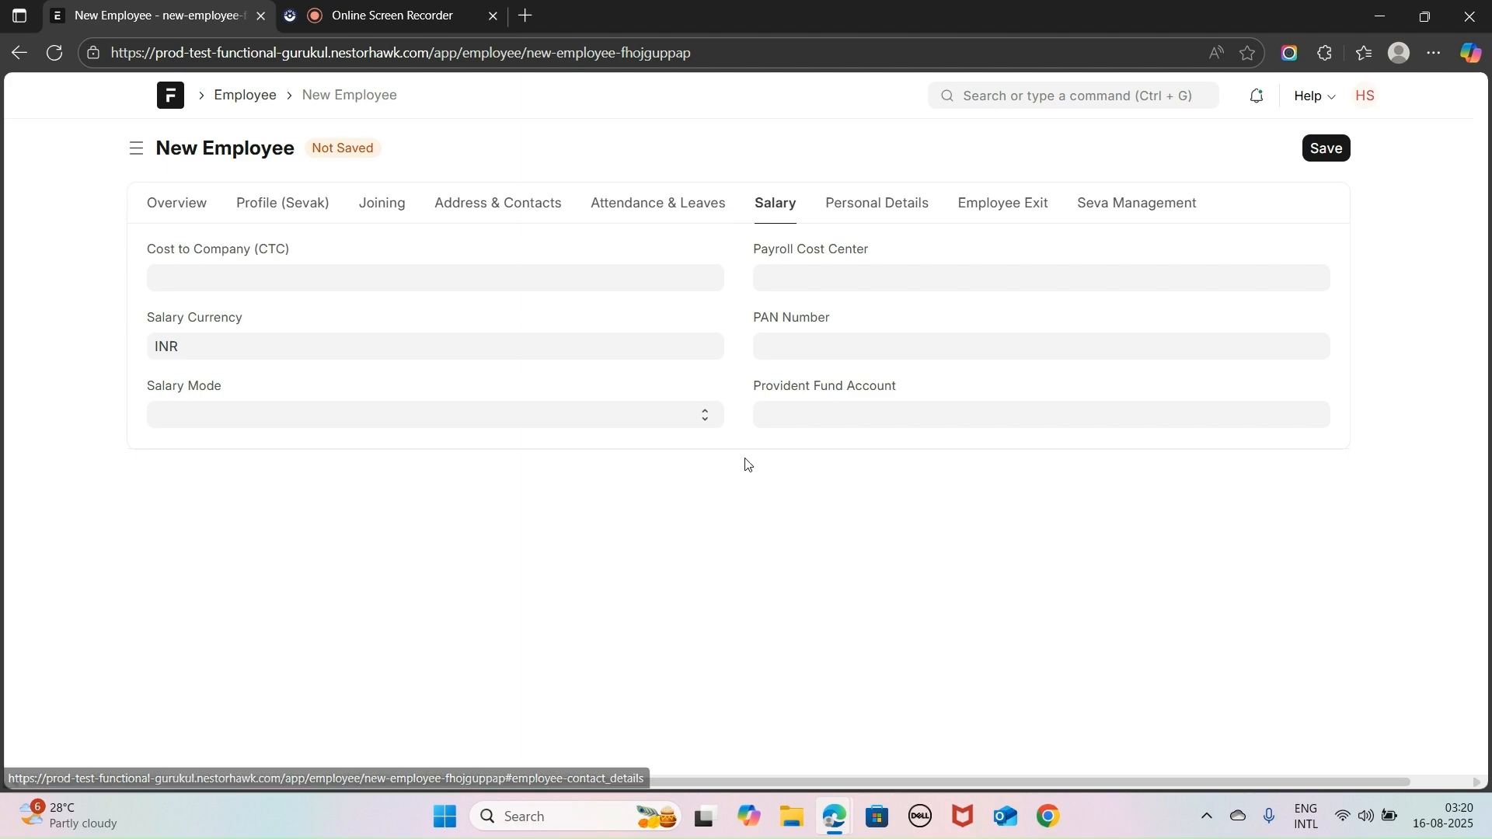
pyautogui.click(862, 203)
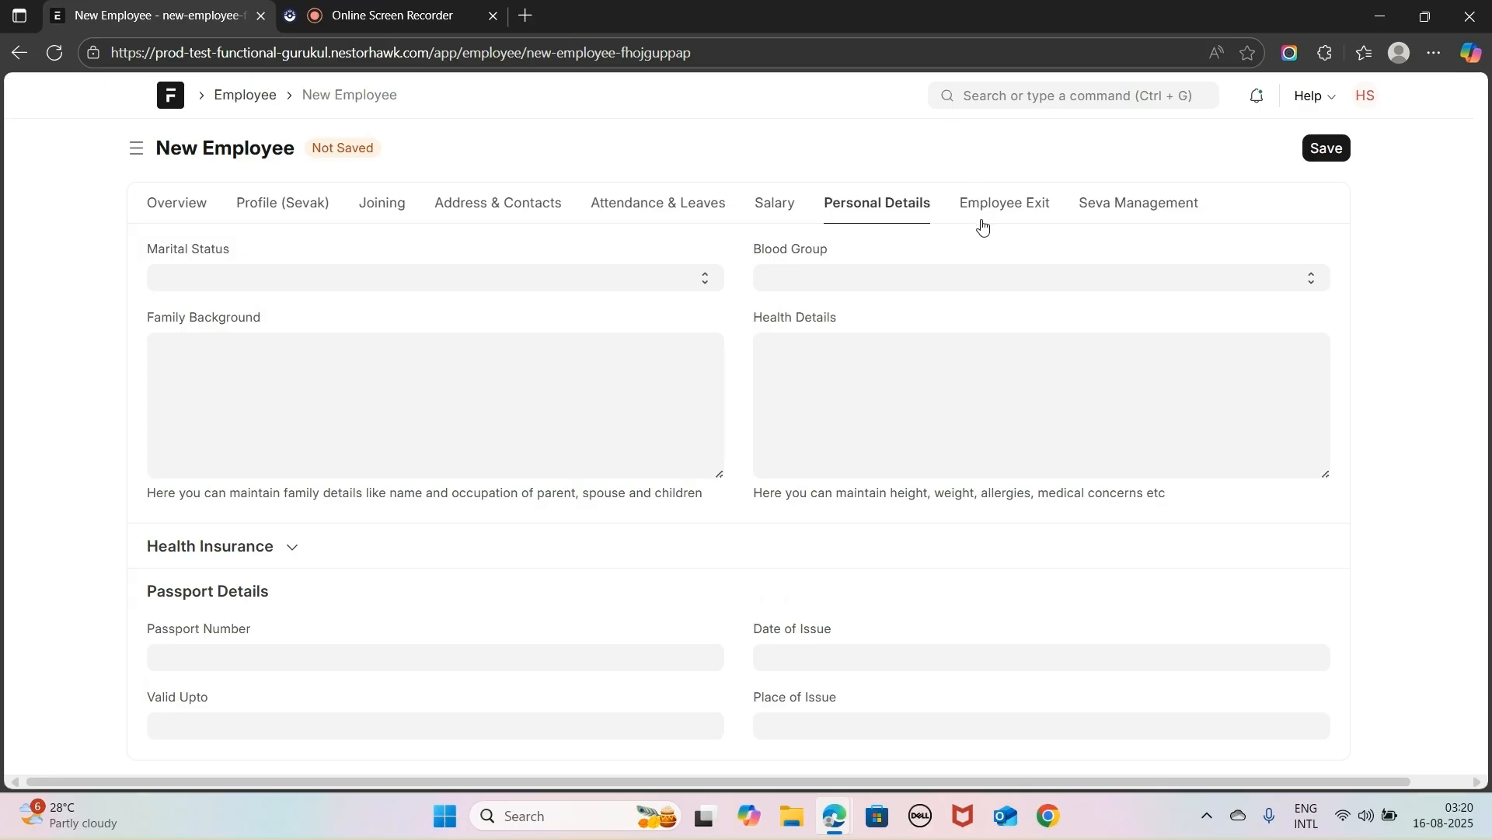
pyautogui.click(1012, 210)
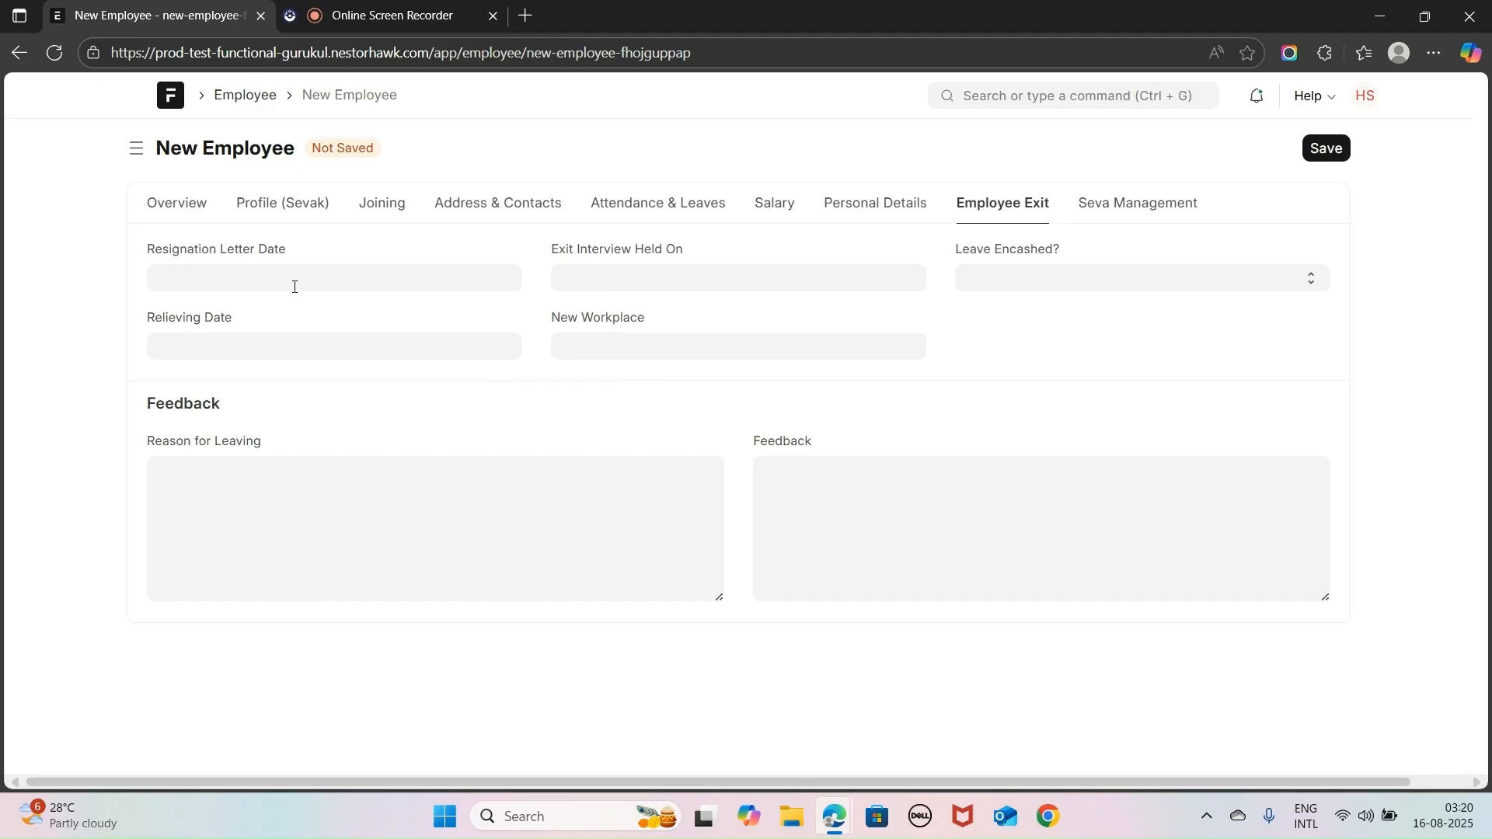
# Start a new self-assigned seva in the employee's Seva Management section with the subject "Cleaning"
pyautogui.click(1141, 208)
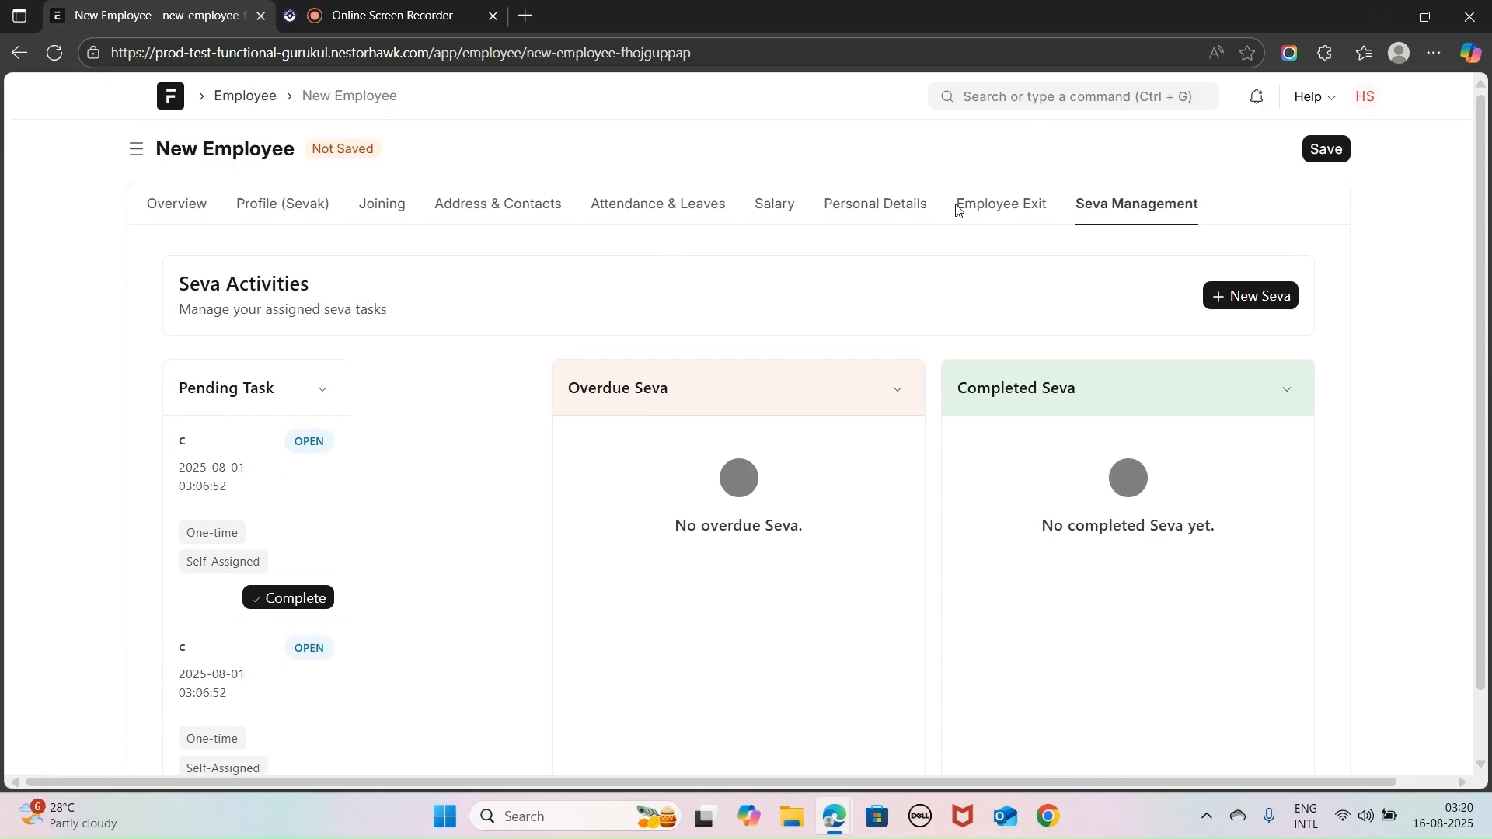
pyautogui.click(1251, 303)
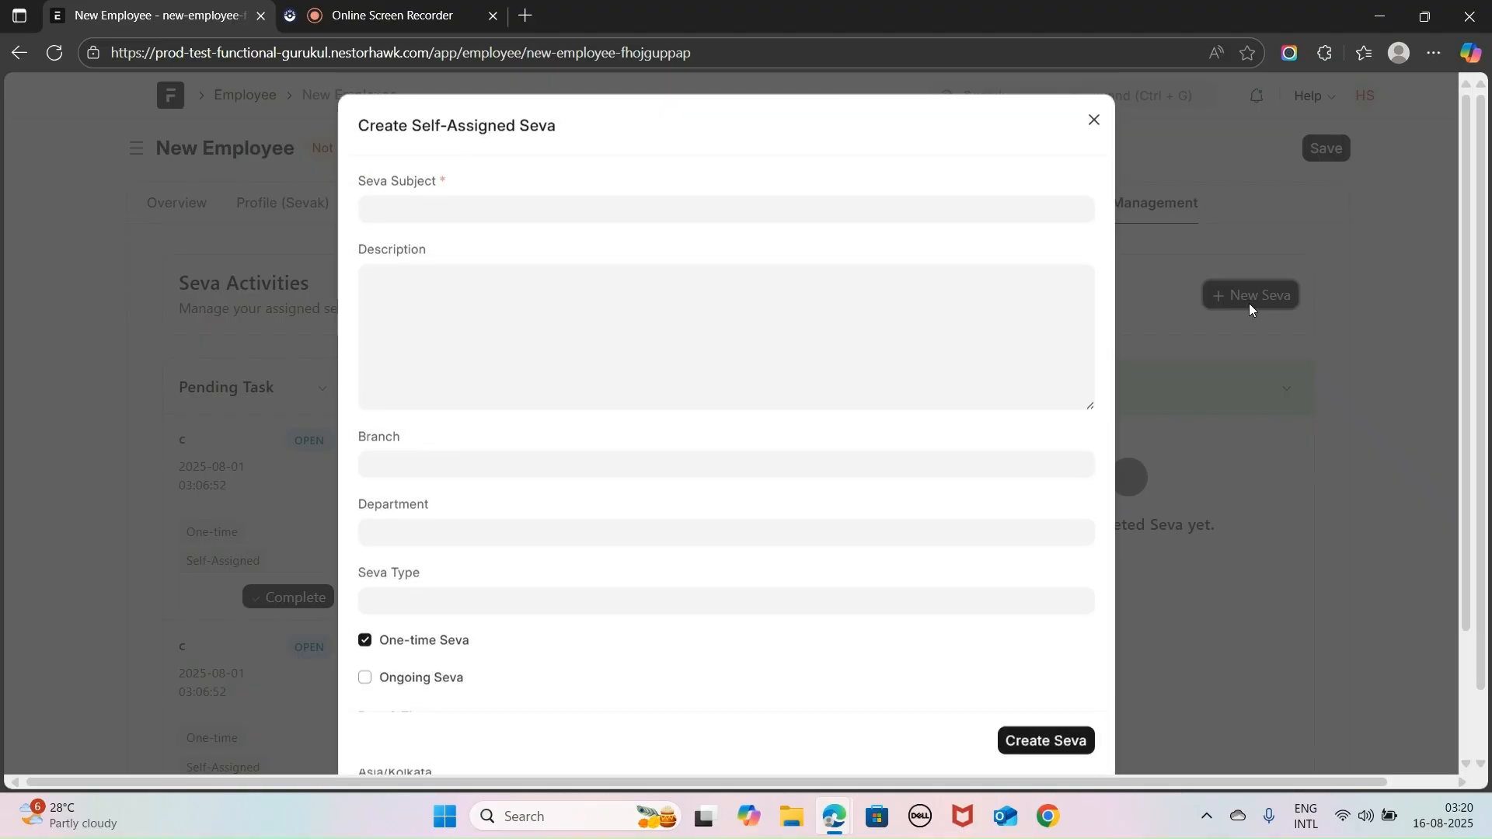
pyautogui.click(511, 224)
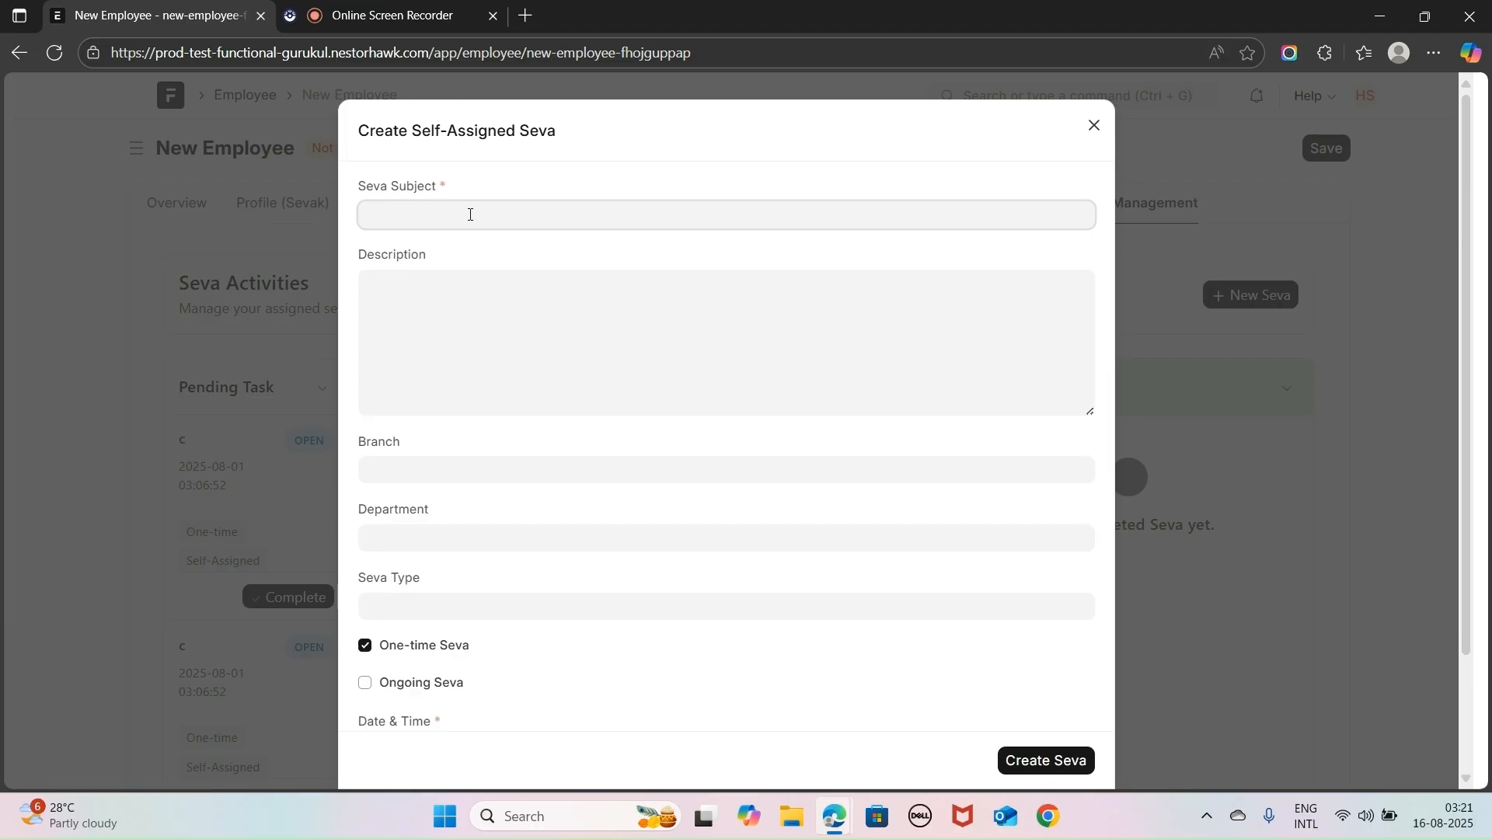
pyautogui.scroll(-3, 558, 371)
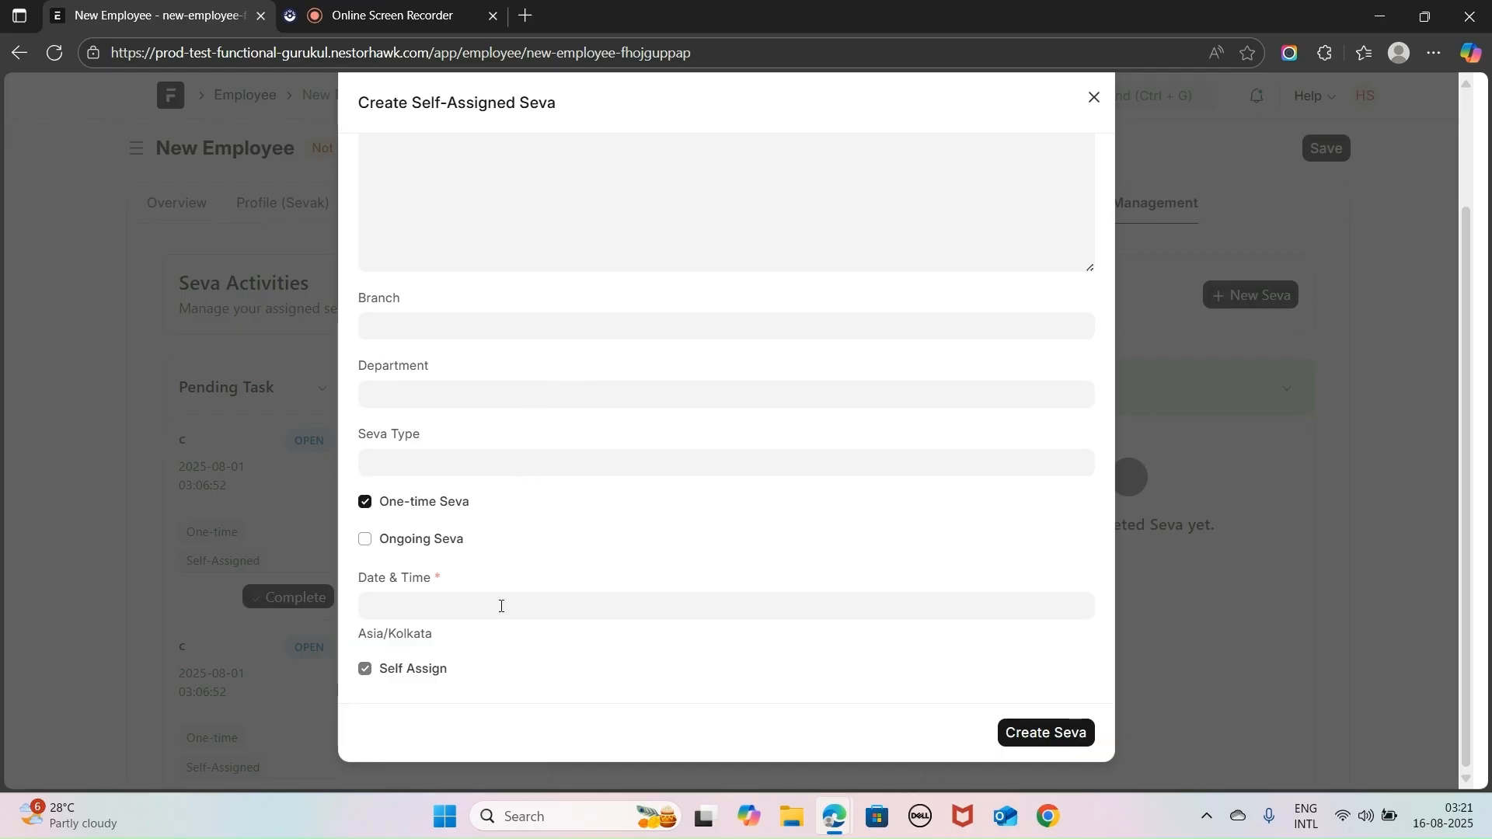
pyautogui.scroll(3, 721, 354)
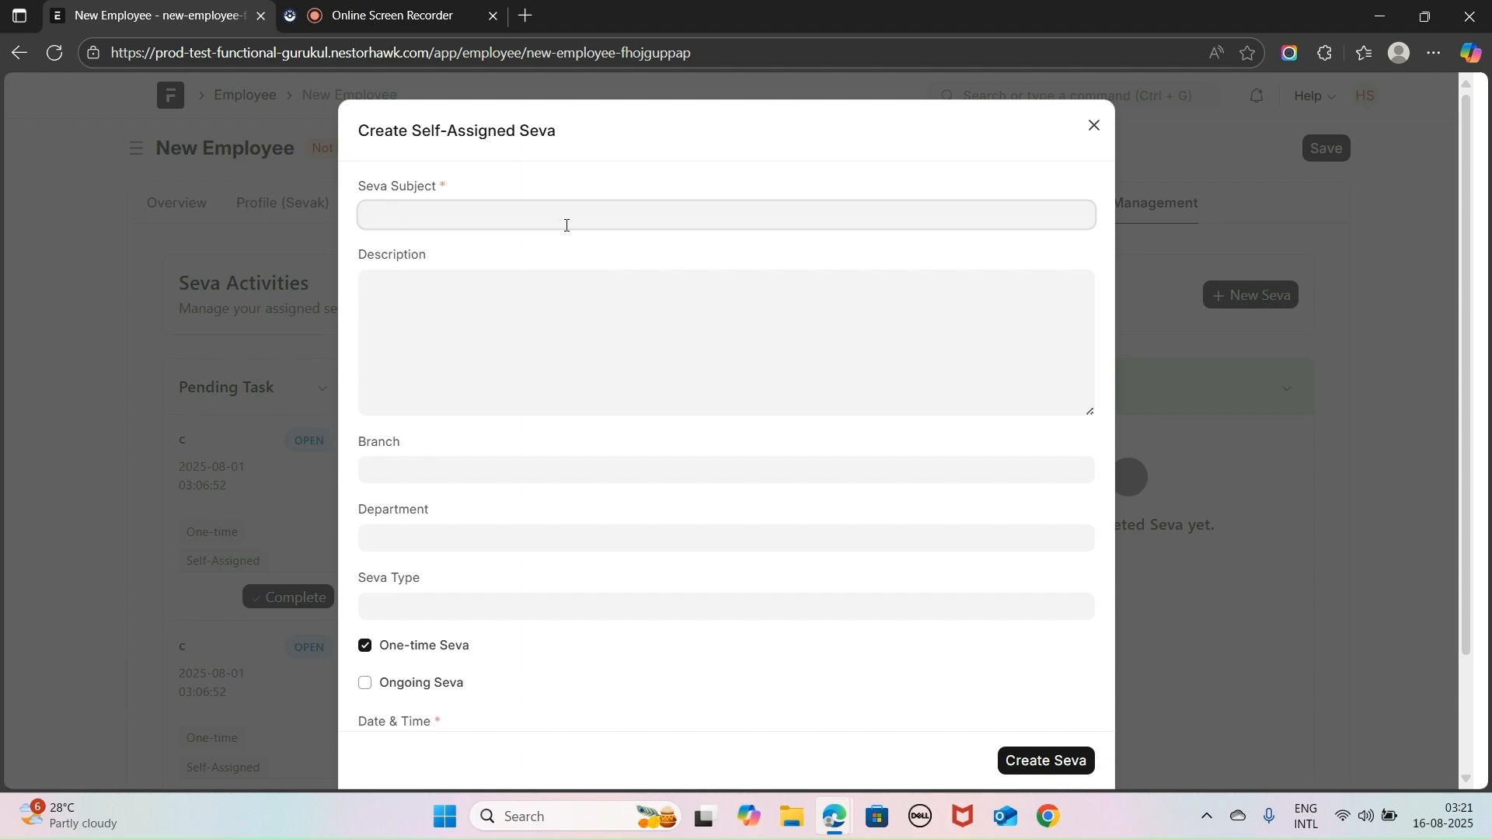
pyautogui.write('Cleaning')
# Enter the seva description "i will take the responsibility for cleaning the main prayer hall."
pyautogui.click(547, 294)
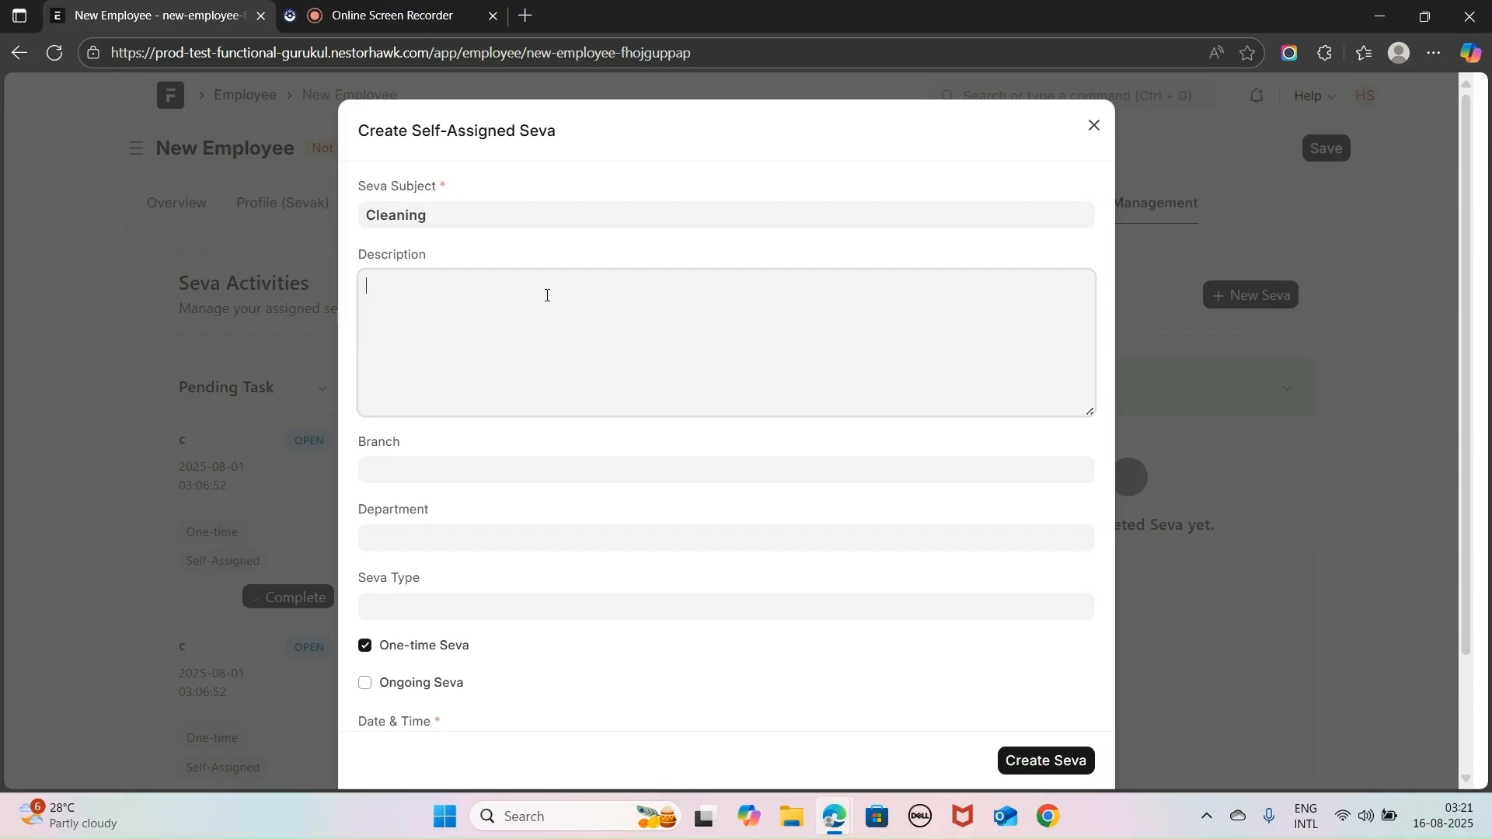
pyautogui.write('i will take the r')
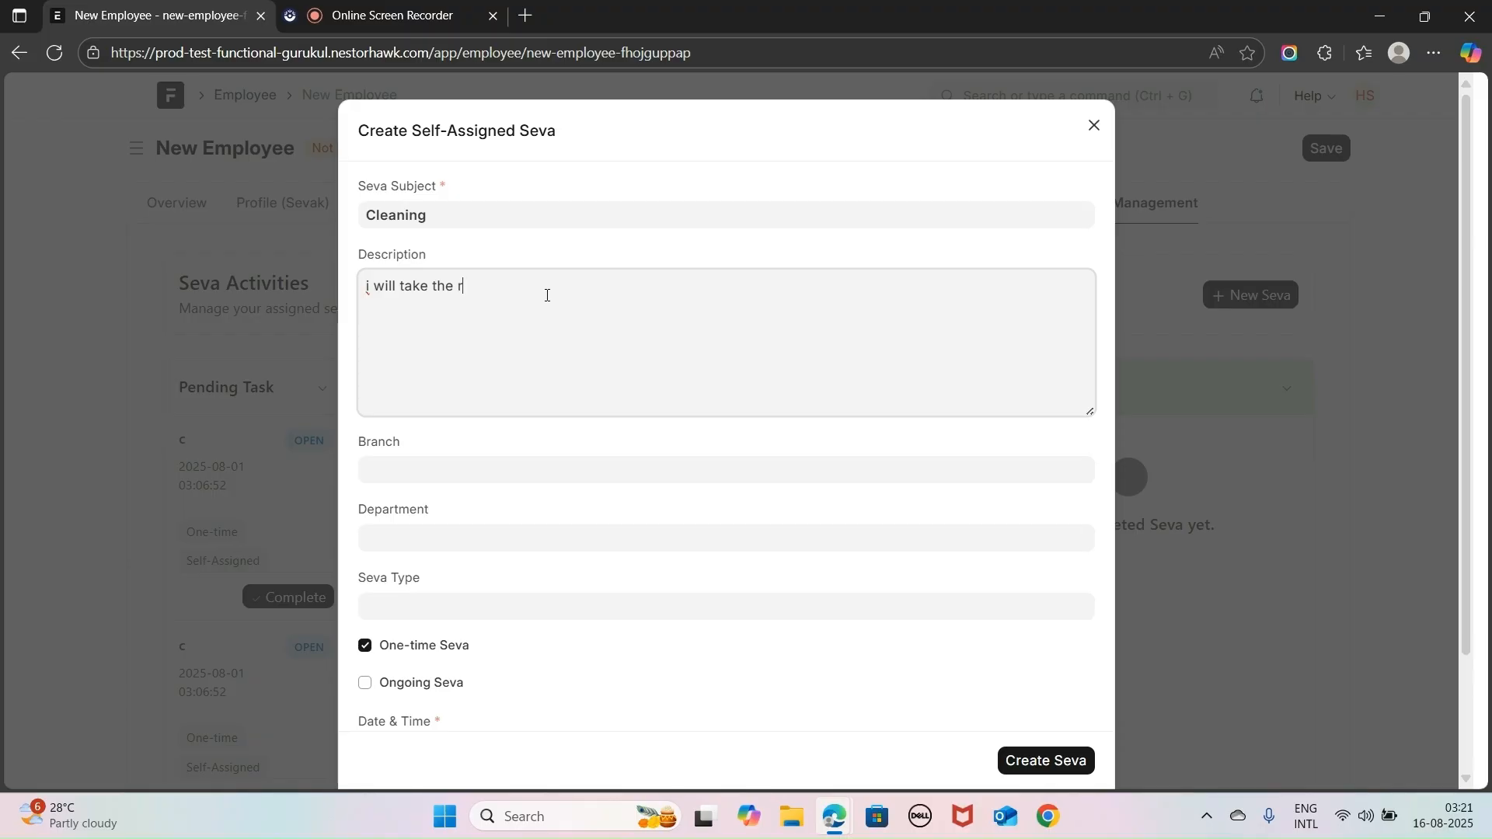
pyautogui.write('esponsibility. for clea')
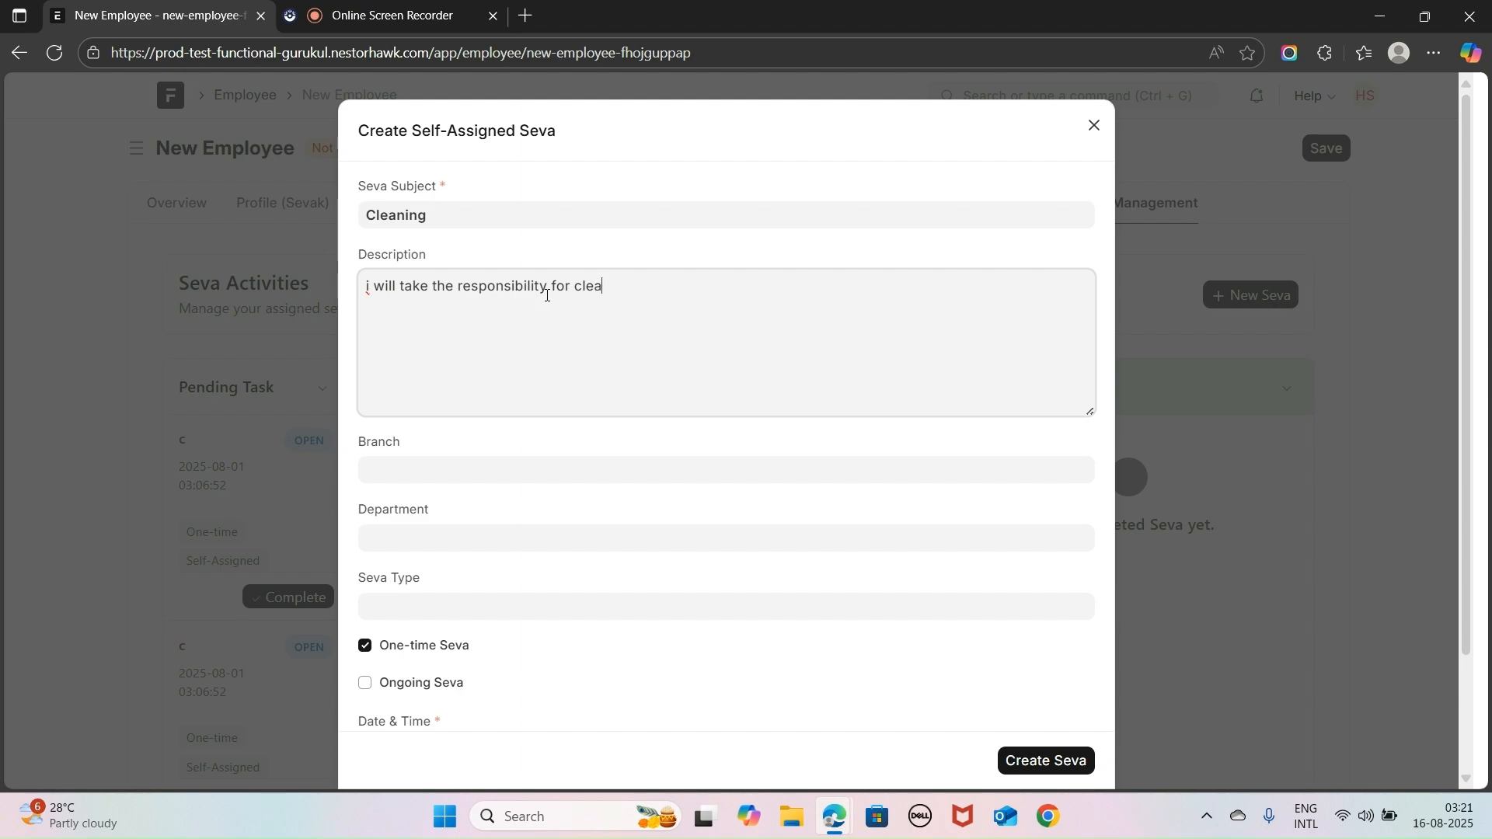
pyautogui.write('ning the main prayer')
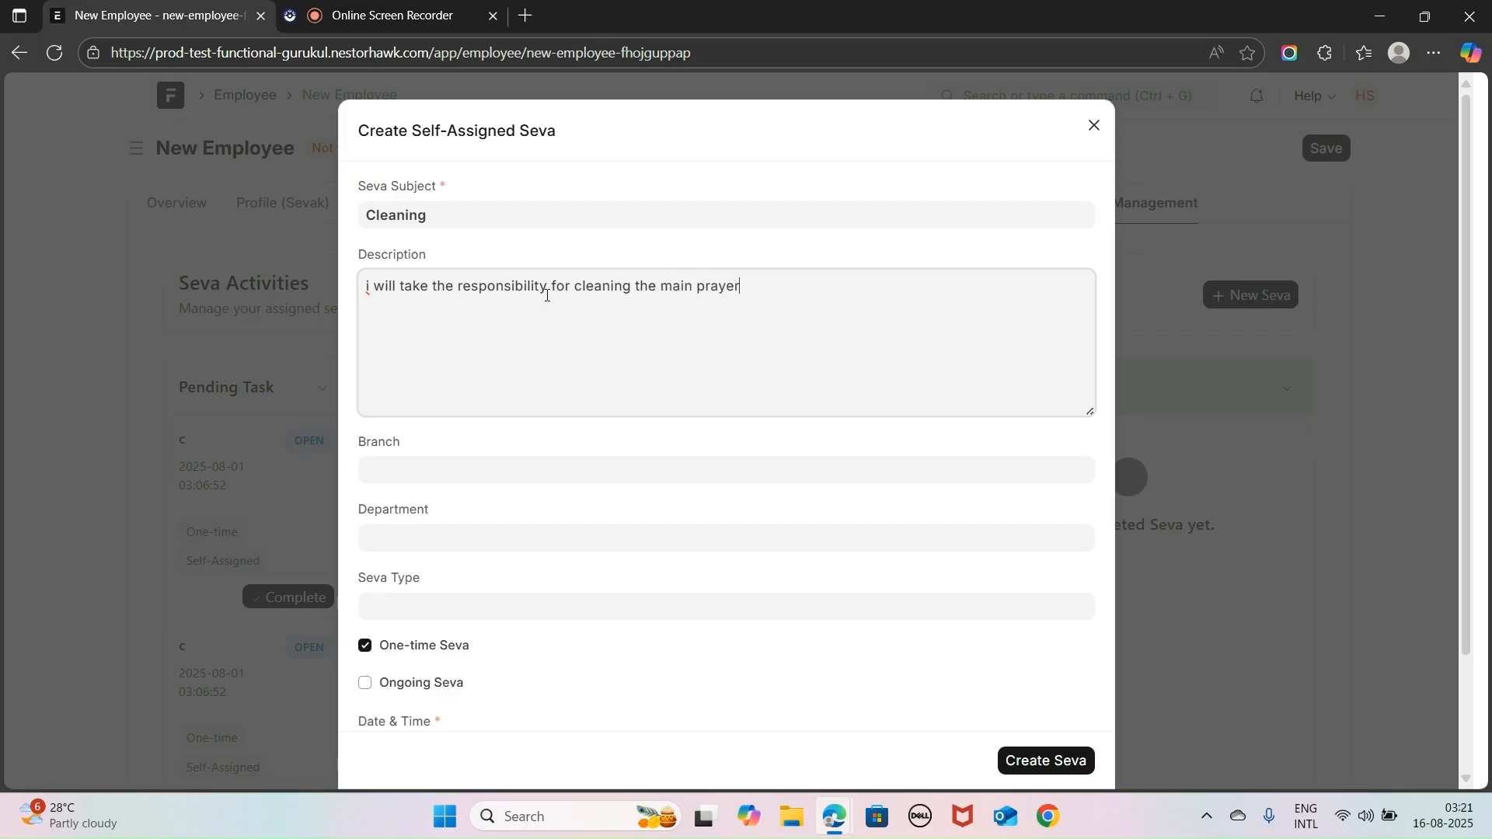
pyautogui.write(' hall.')
# Set the seva's branch to Branch A, its department to Gurukul D1 - G and its seva type to Cleaning
pyautogui.click(501, 466)
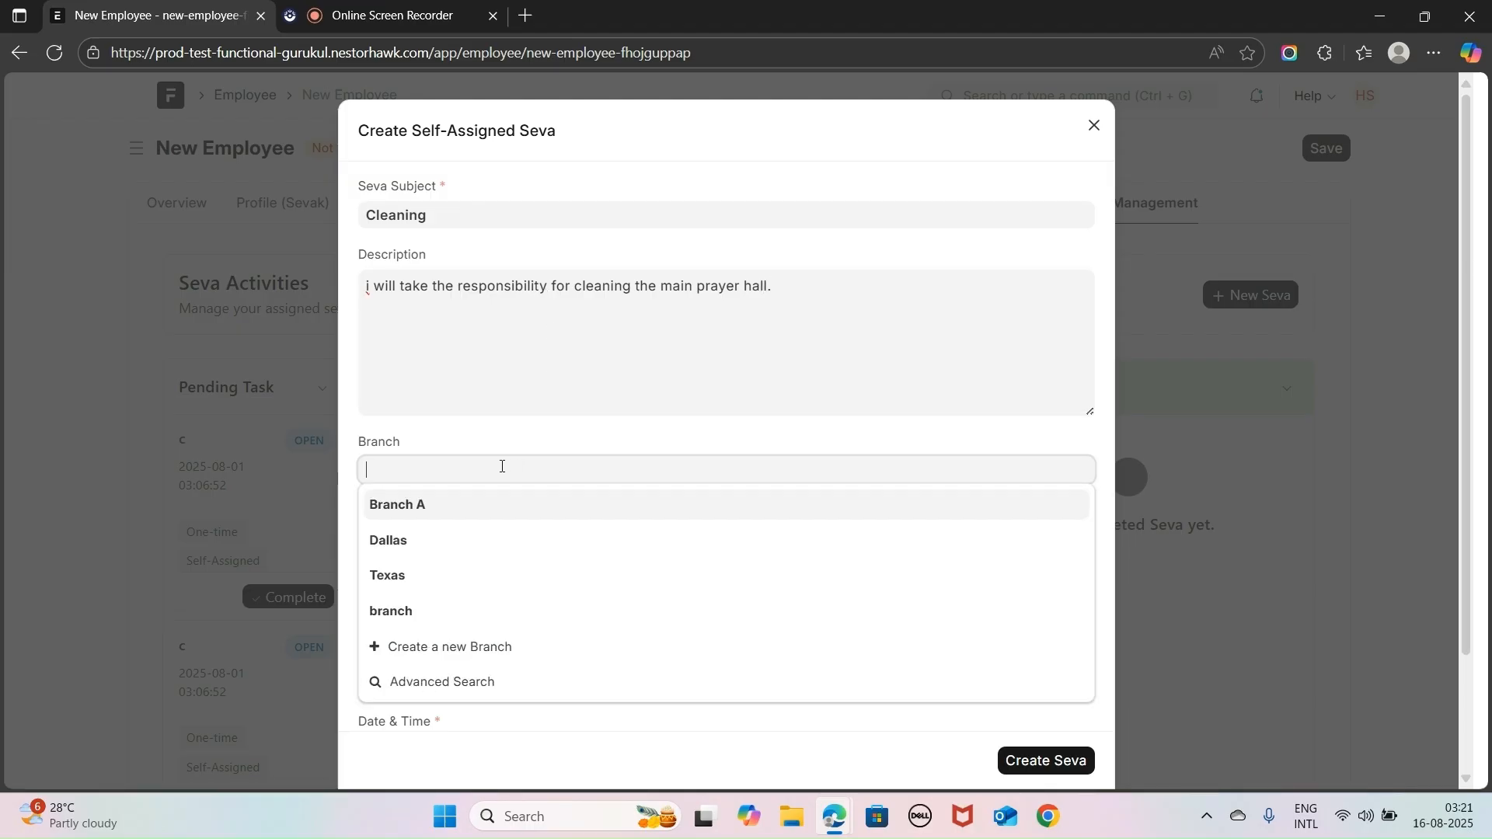
pyautogui.click(498, 512)
pyautogui.click(466, 530)
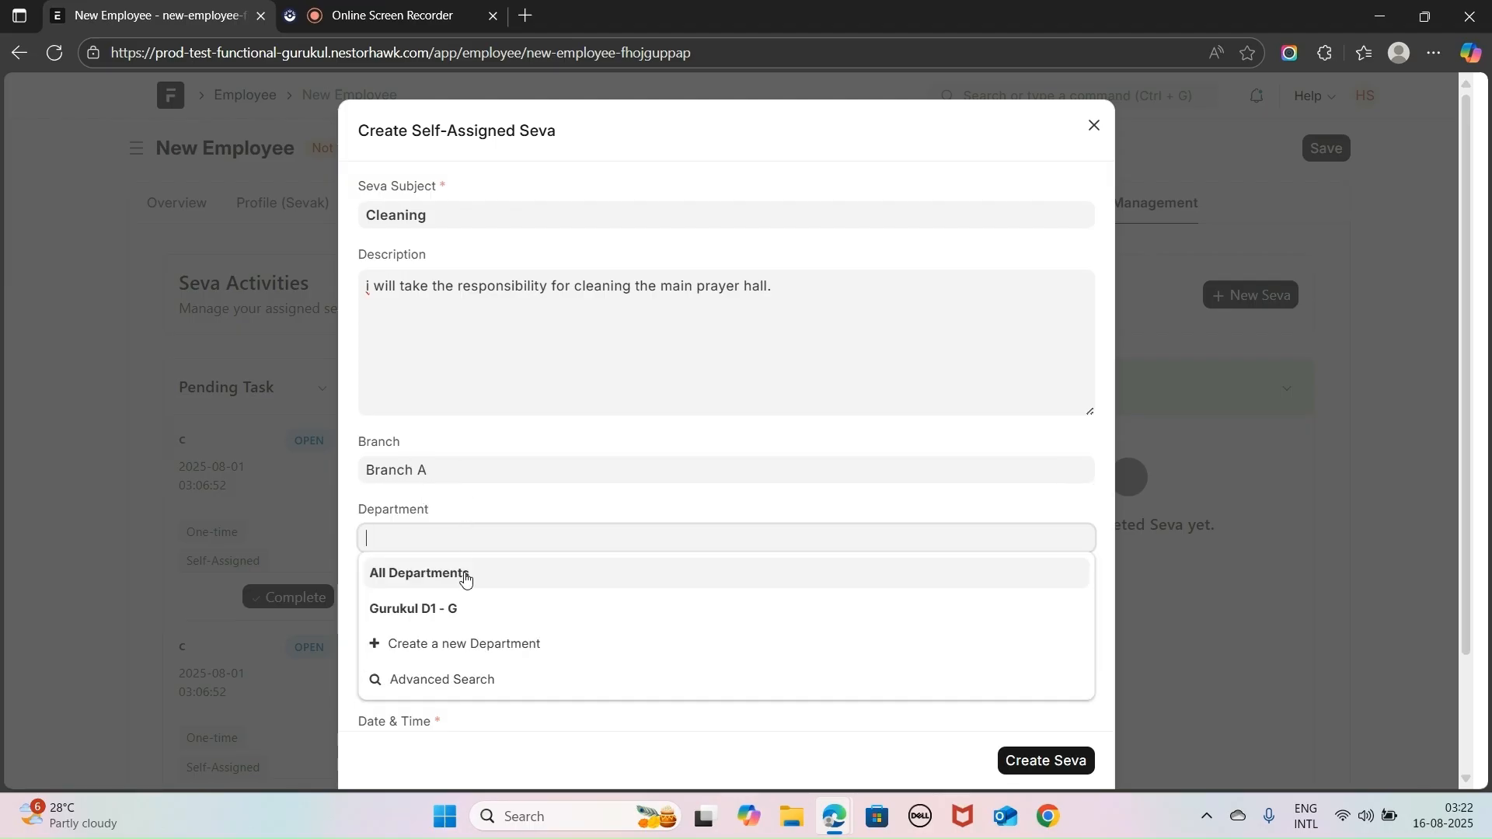
pyautogui.click(454, 610)
pyautogui.click(454, 611)
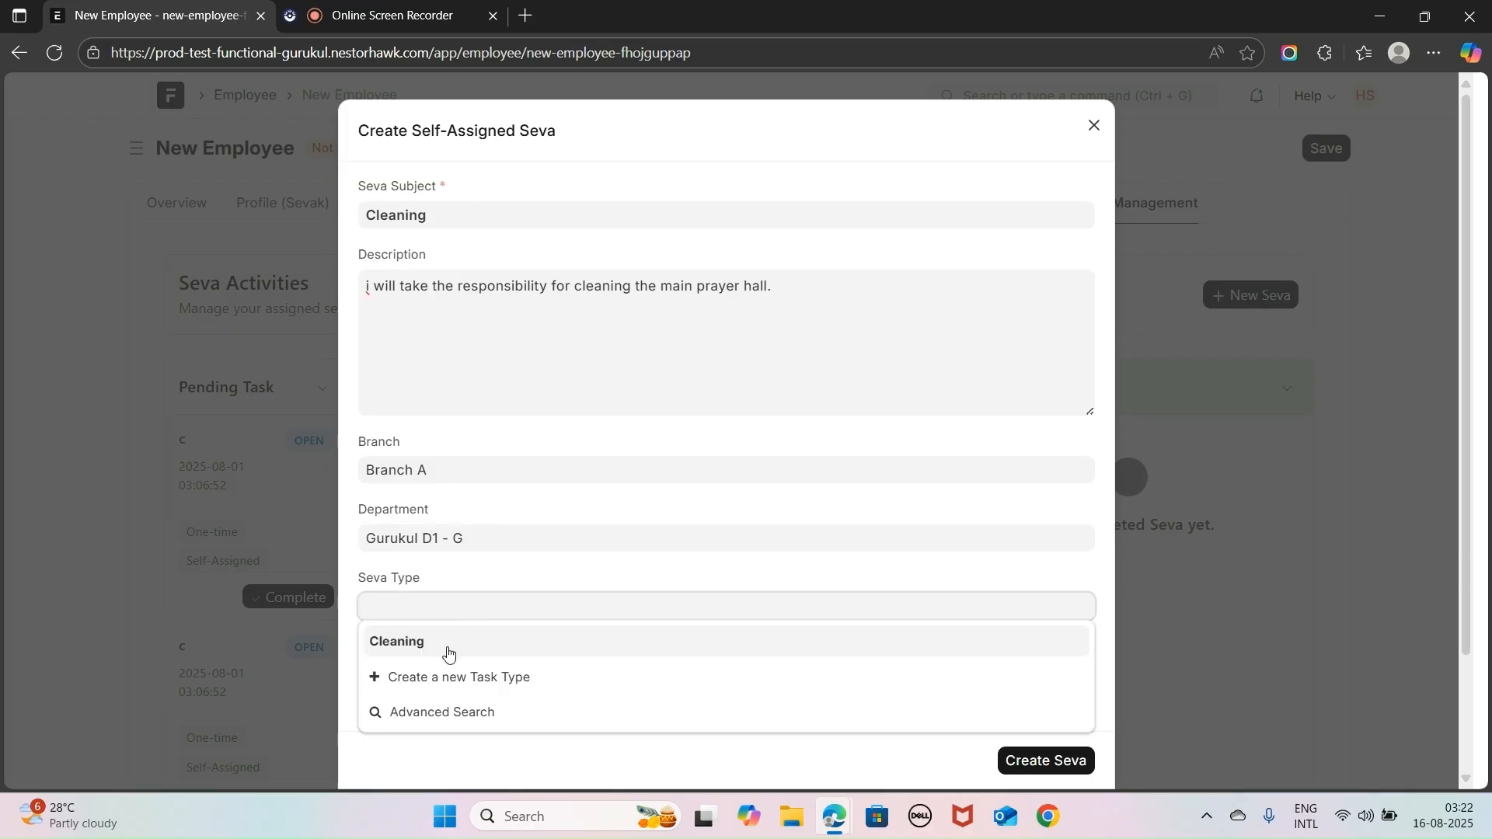
pyautogui.click(446, 647)
# Date the one-time seva 16-08-2025 and create it
pyautogui.scroll(-2, 446, 649)
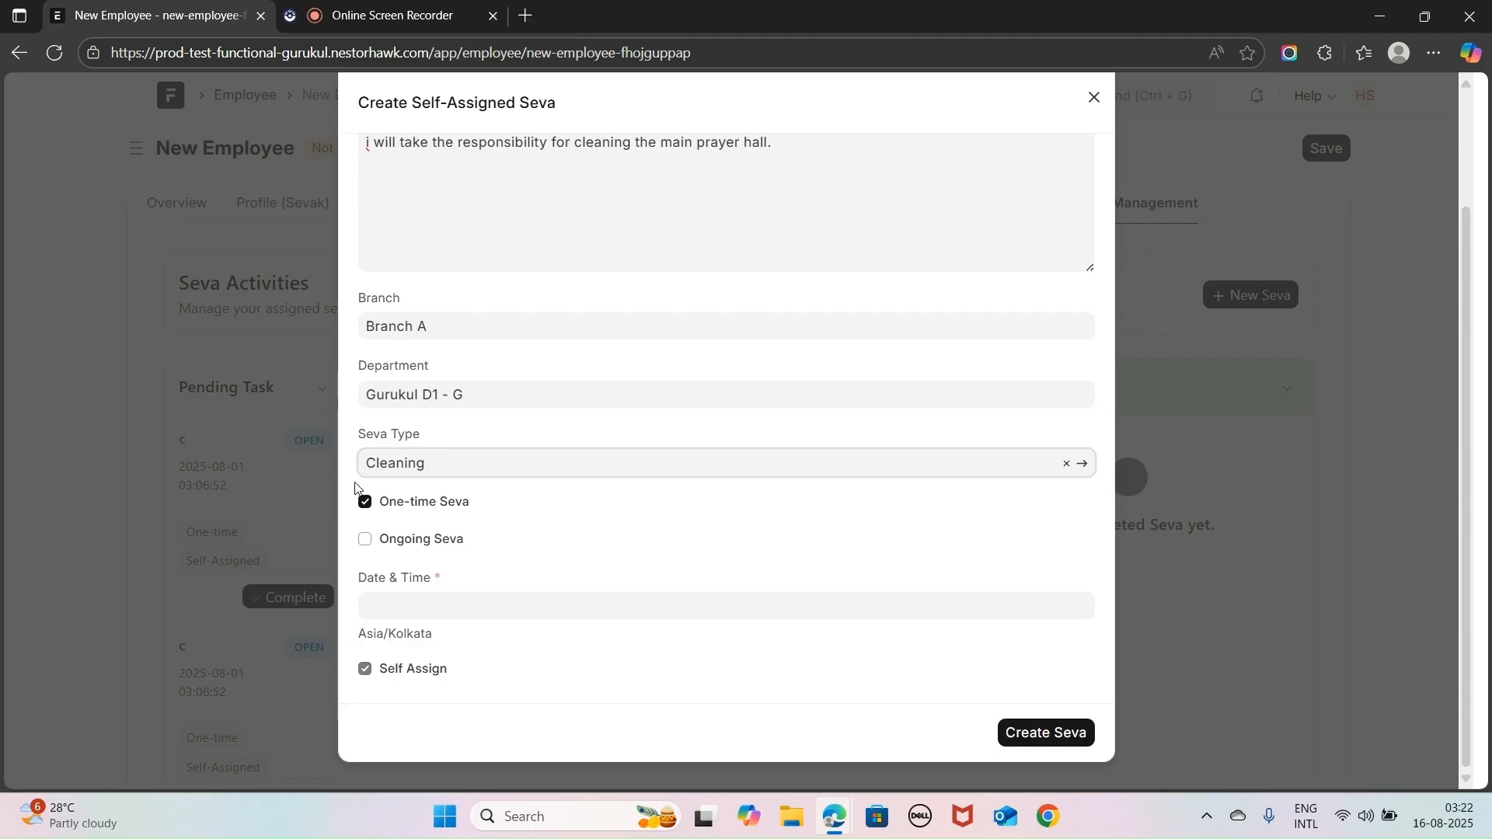
pyautogui.click(471, 604)
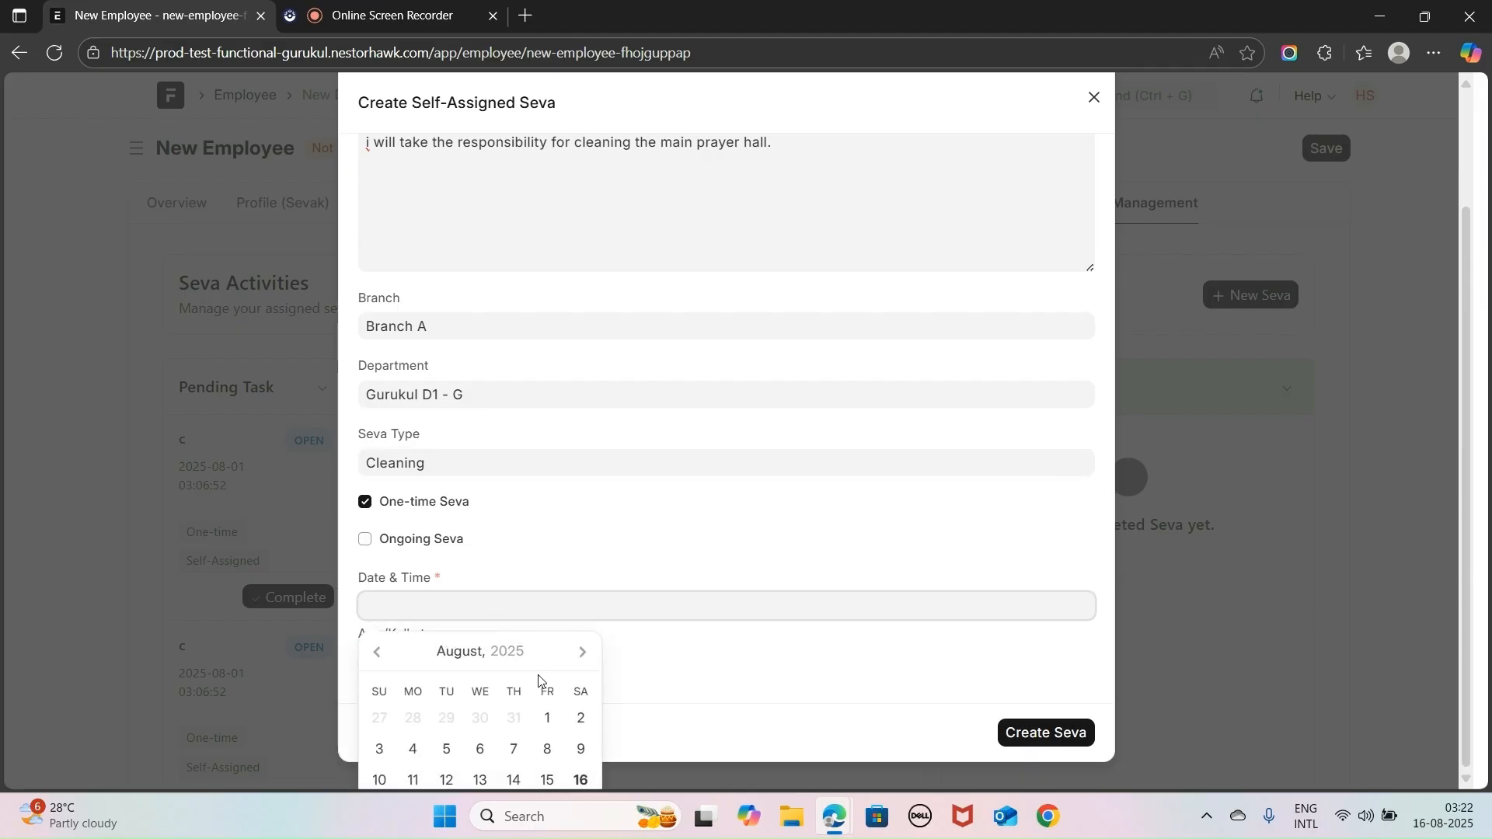
pyautogui.click(581, 778)
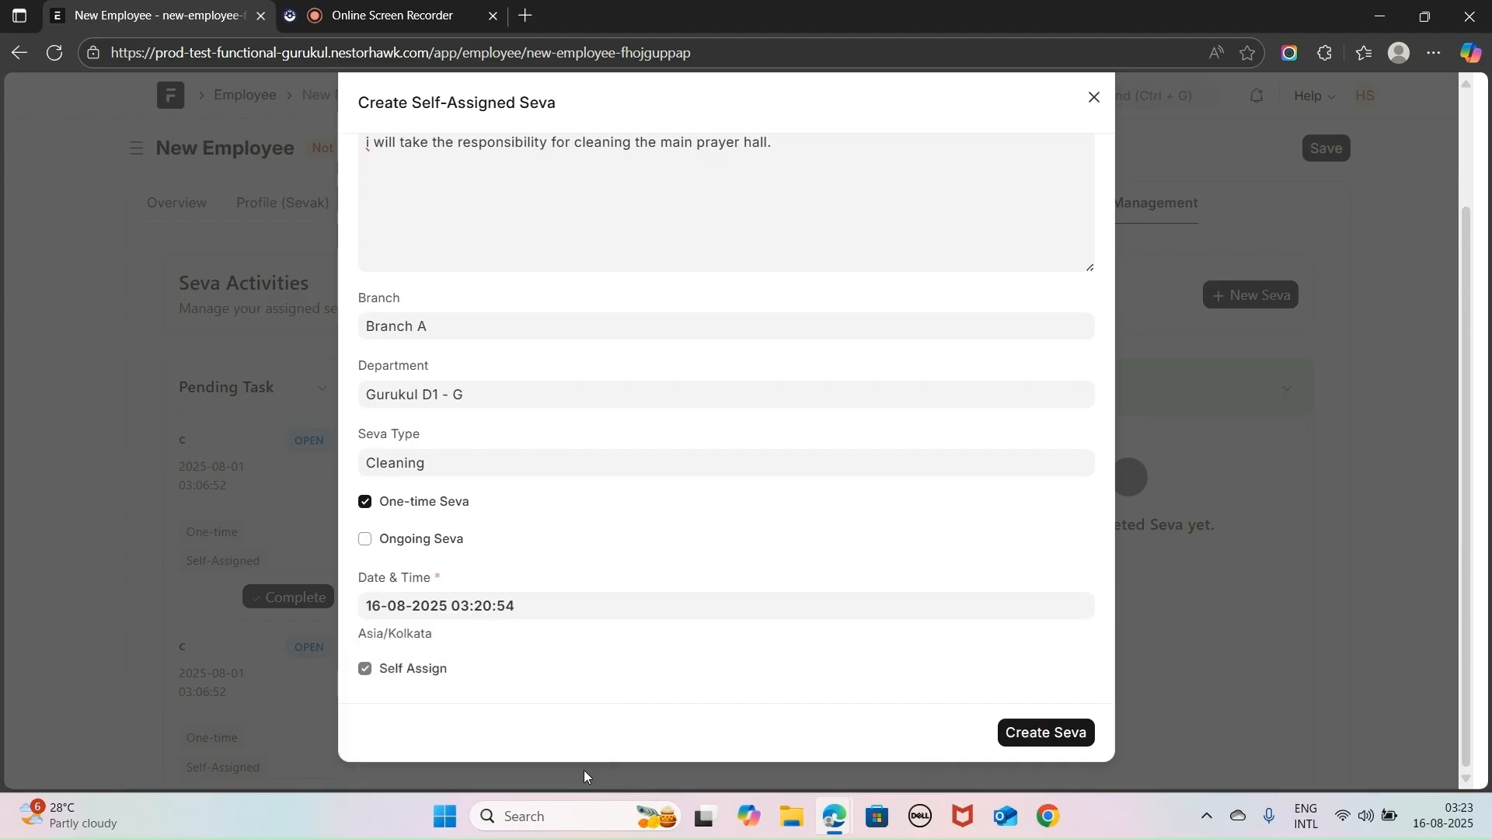
pyautogui.click(1083, 734)
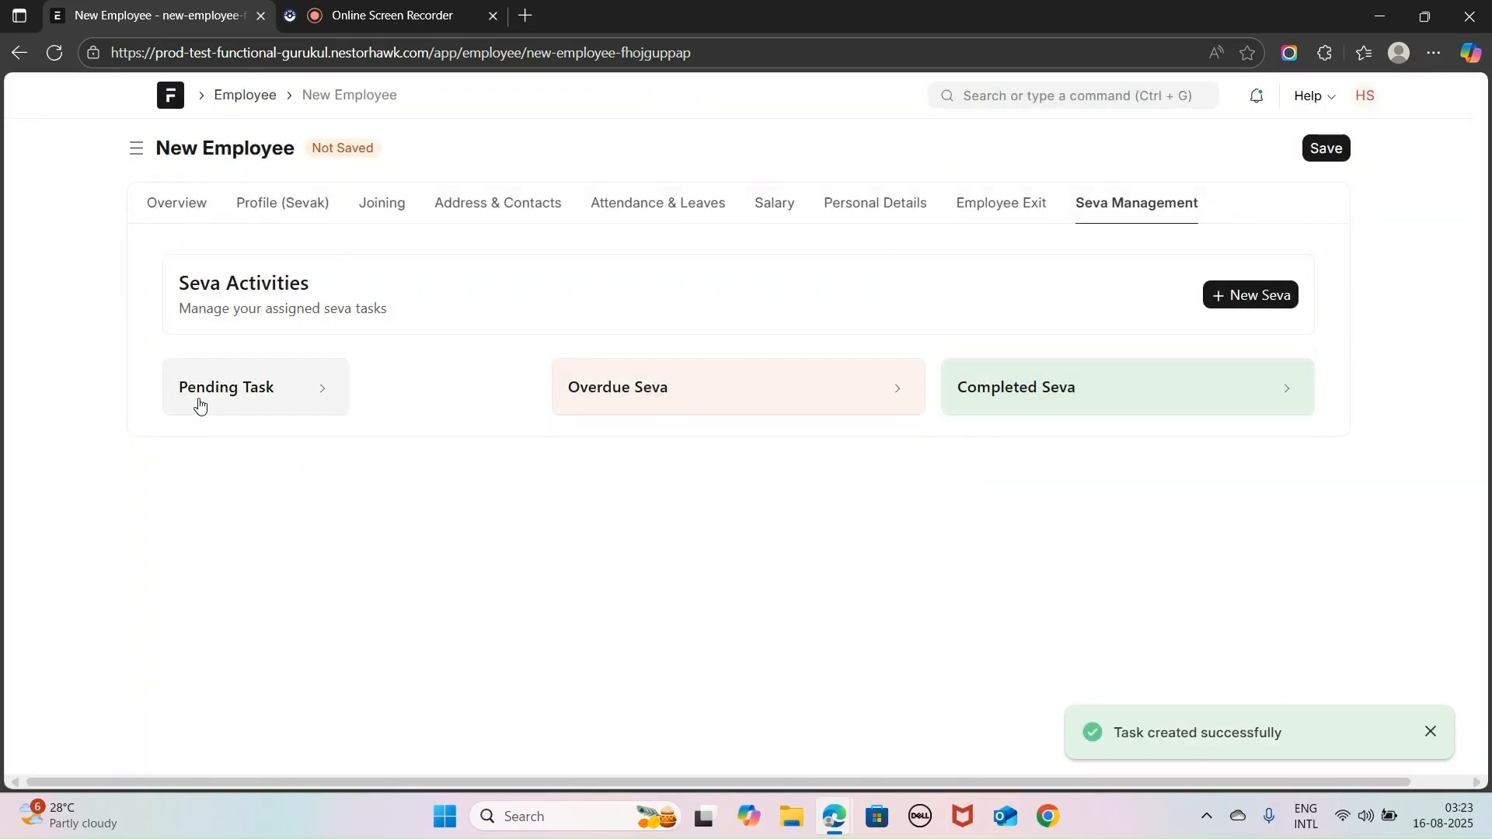
# Complete the pending Cleaning seva with 4 hours worked and display the completed sevas
pyautogui.click(232, 397)
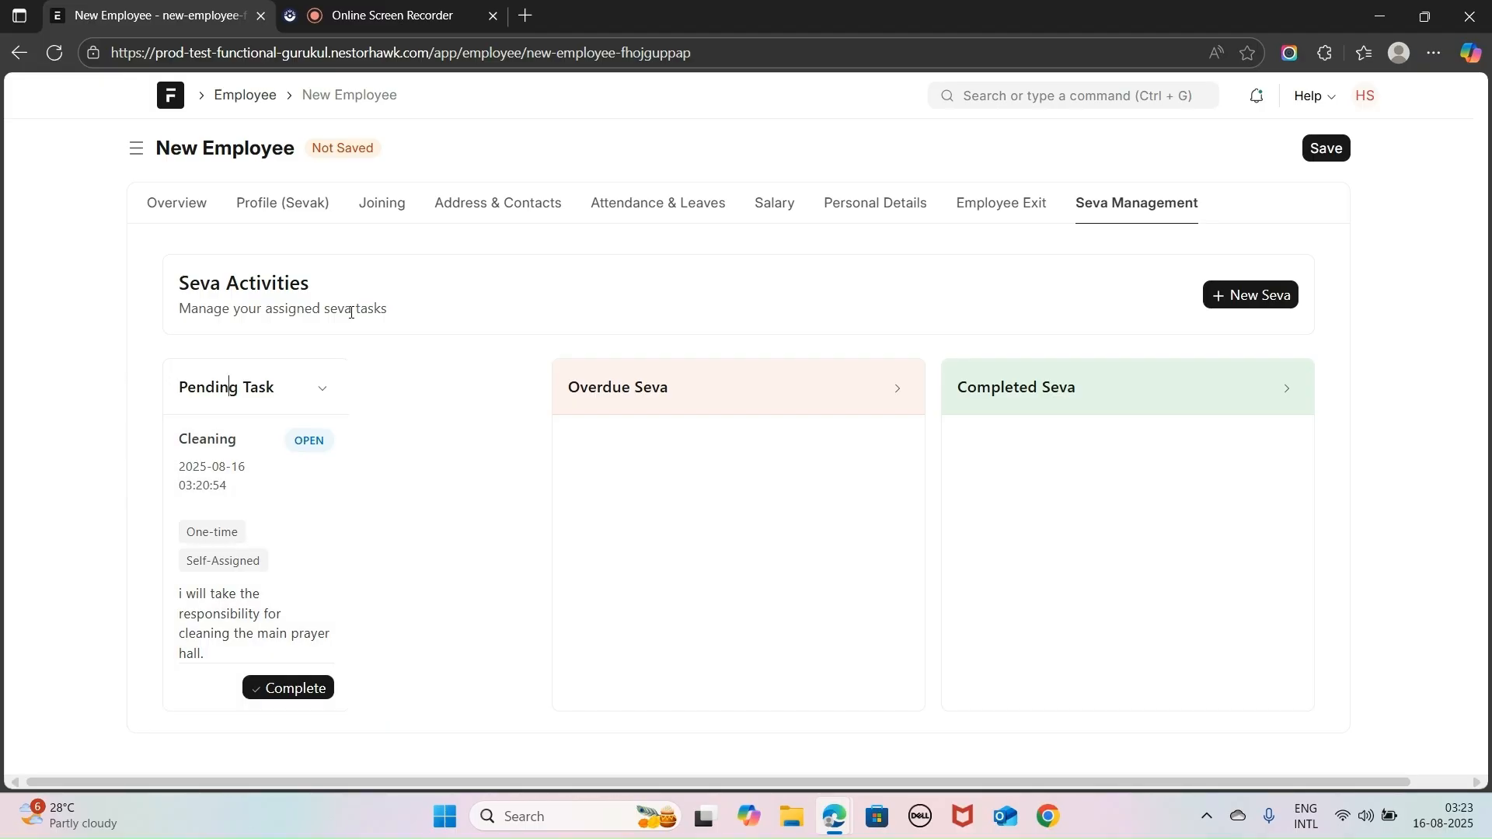
pyautogui.click(277, 690)
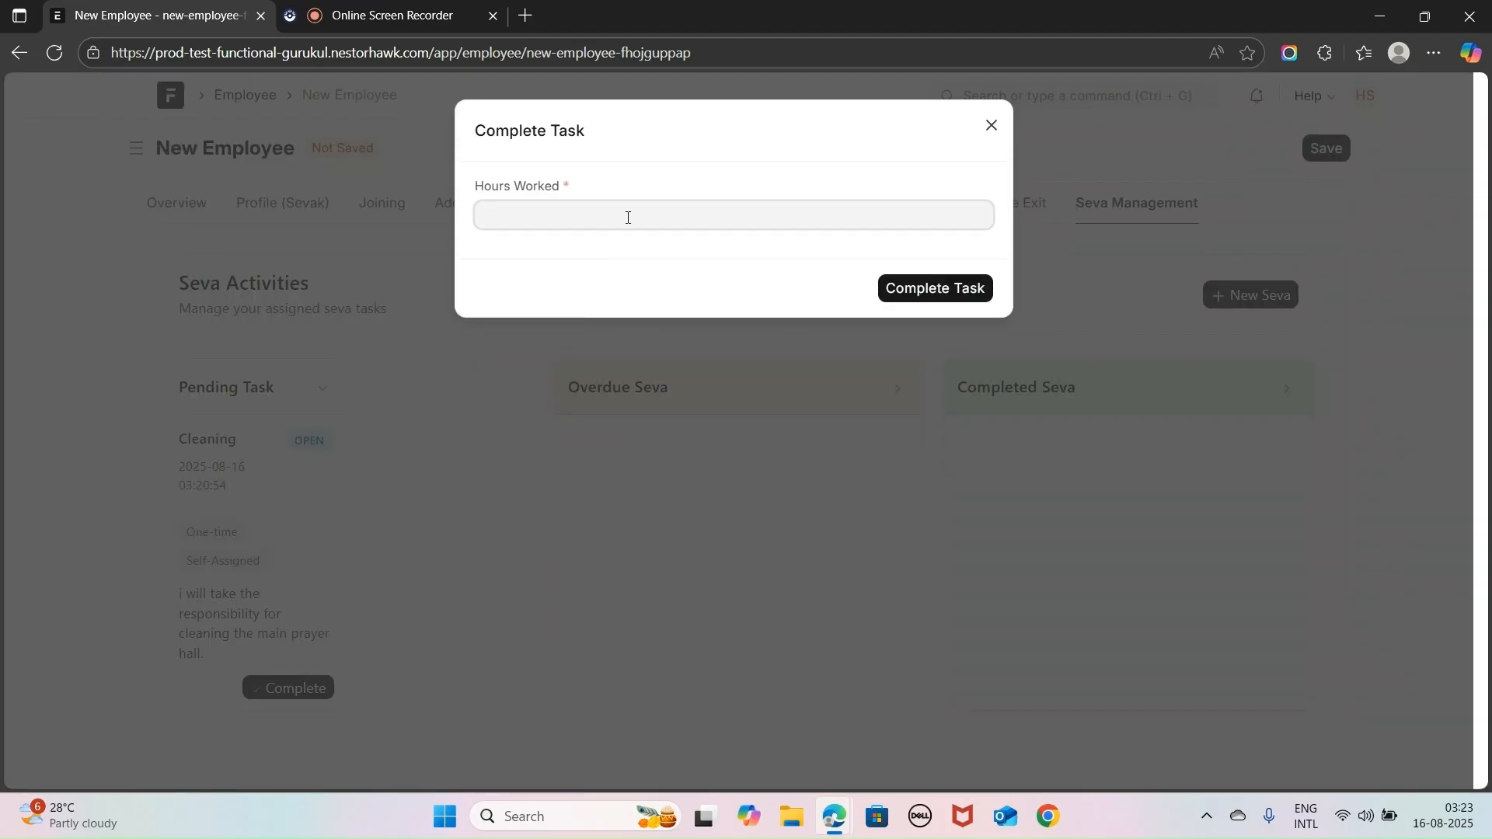
pyautogui.write('4')
pyautogui.click(922, 296)
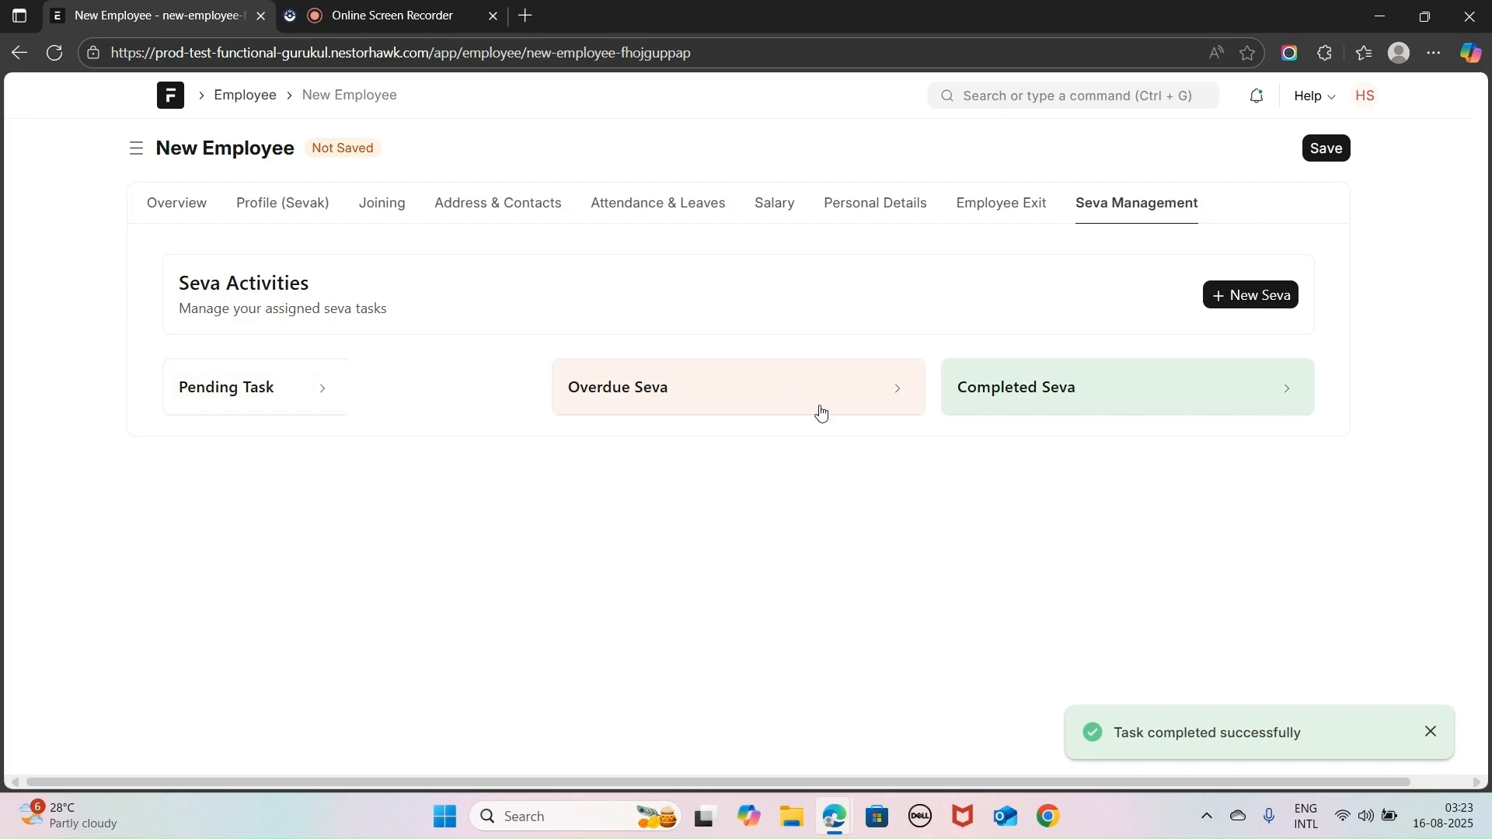
pyautogui.click(1031, 400)
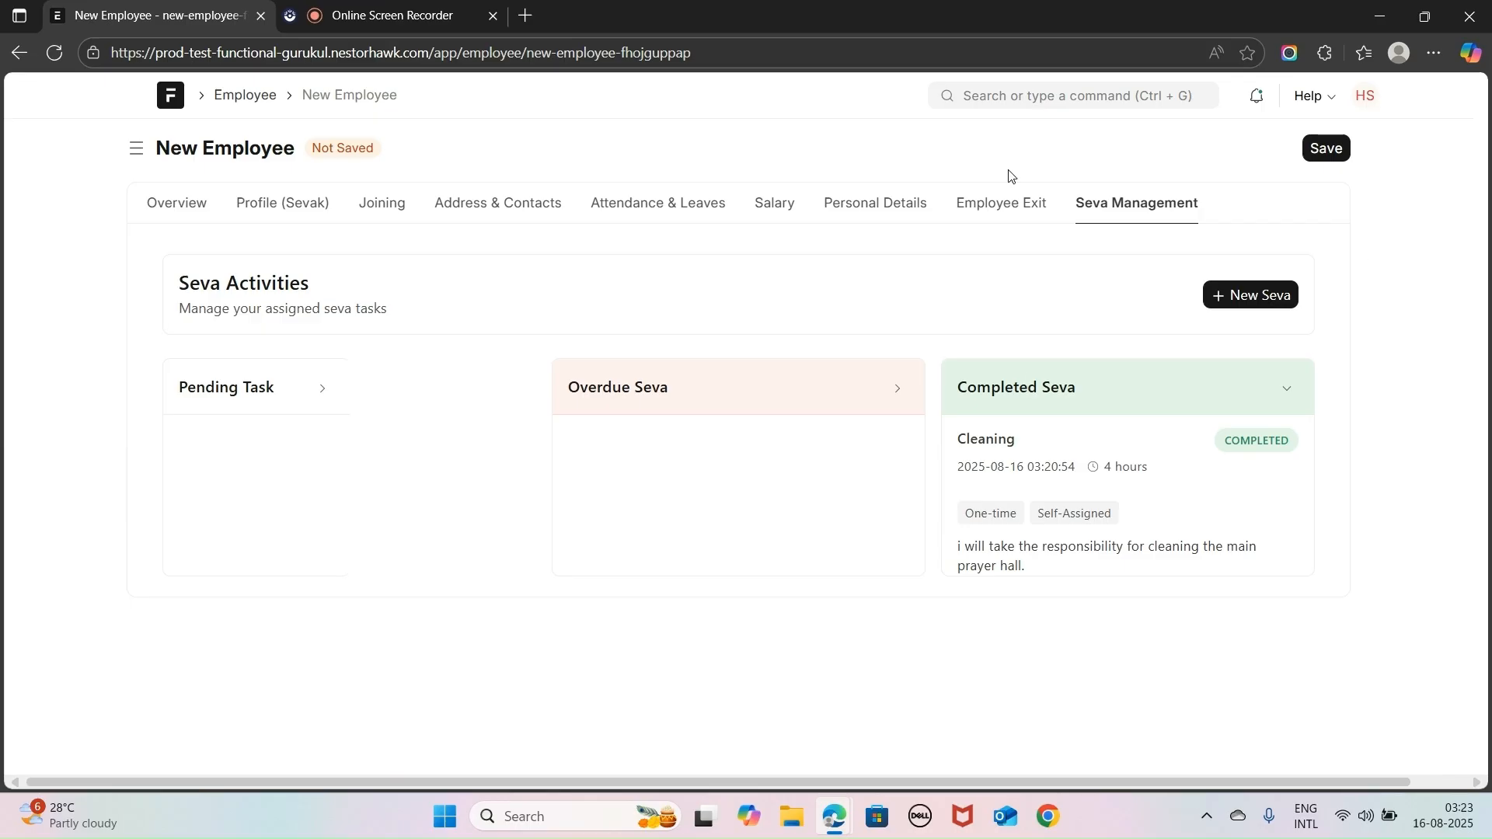
# Save the new employee record and look over its overview
pyautogui.click(1321, 155)
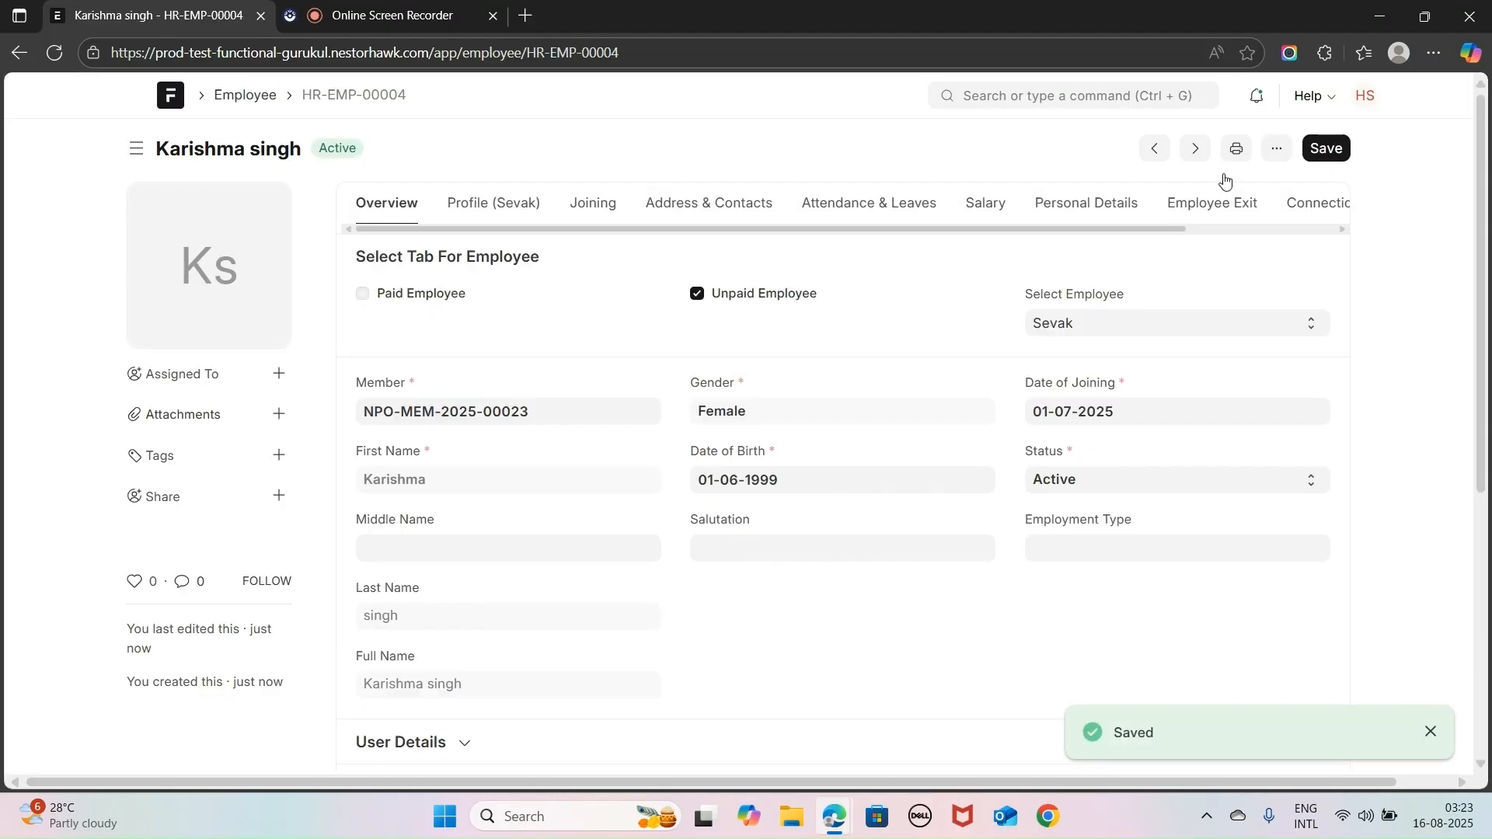
pyautogui.scroll(-6, 856, 510)
pyautogui.scroll(6, 857, 512)
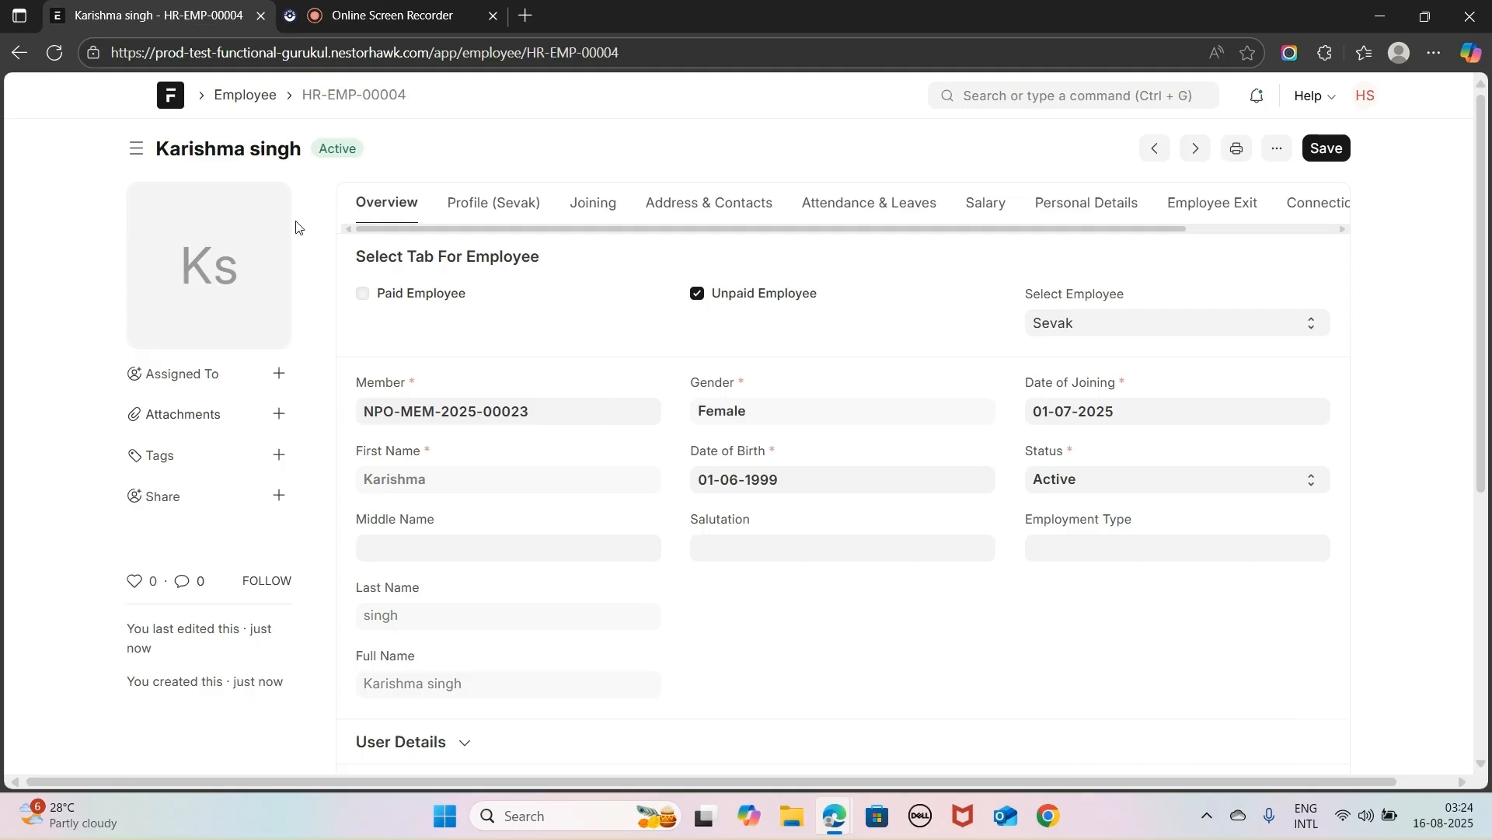
# Leave the employee record and open the Shortcuts workspace
pyautogui.click(183, 109)
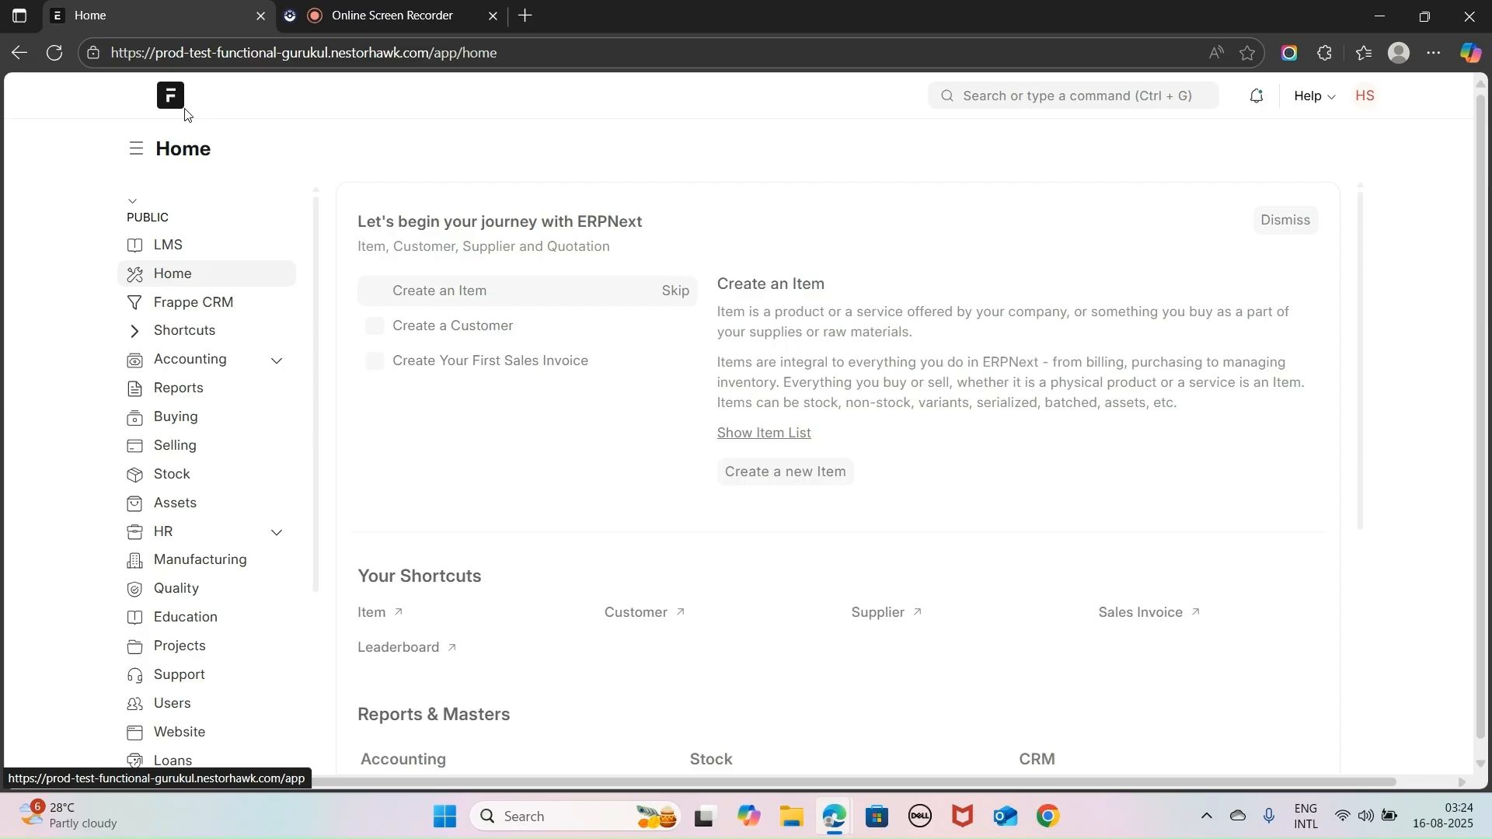
pyautogui.click(233, 330)
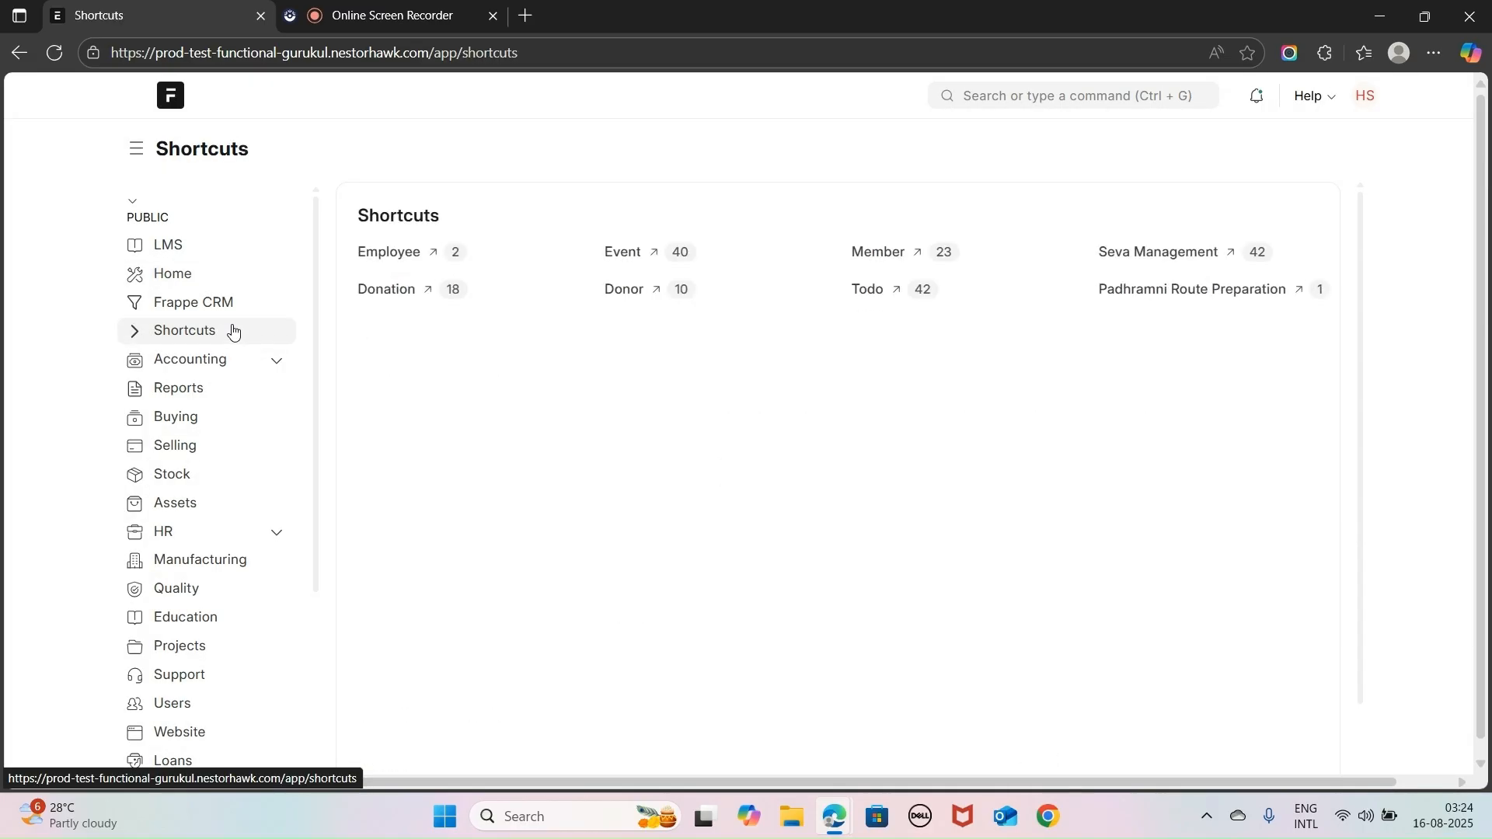